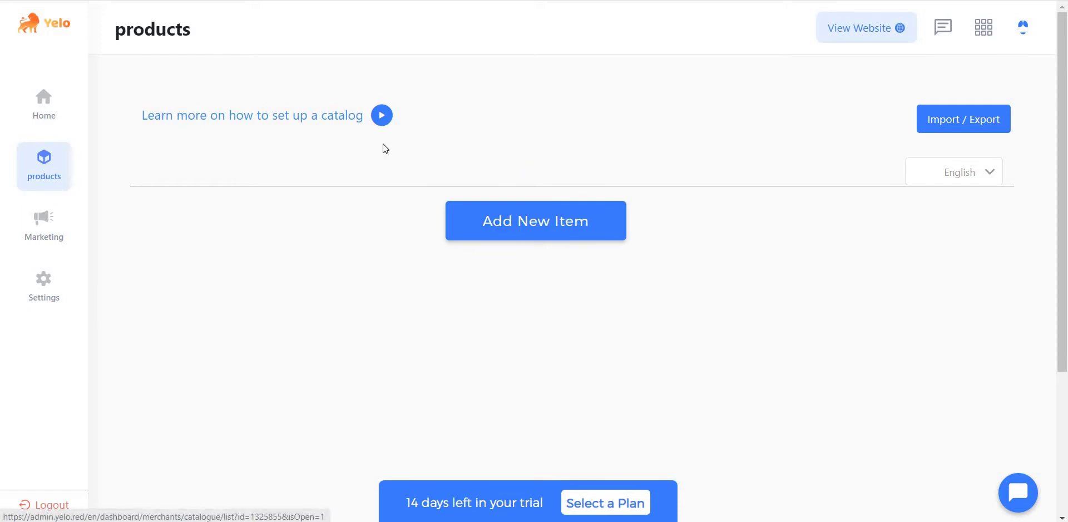
Step: Download the Combined sample CSV from Yelo's Import / Export page and open combined (9).csv
click(942, 132)
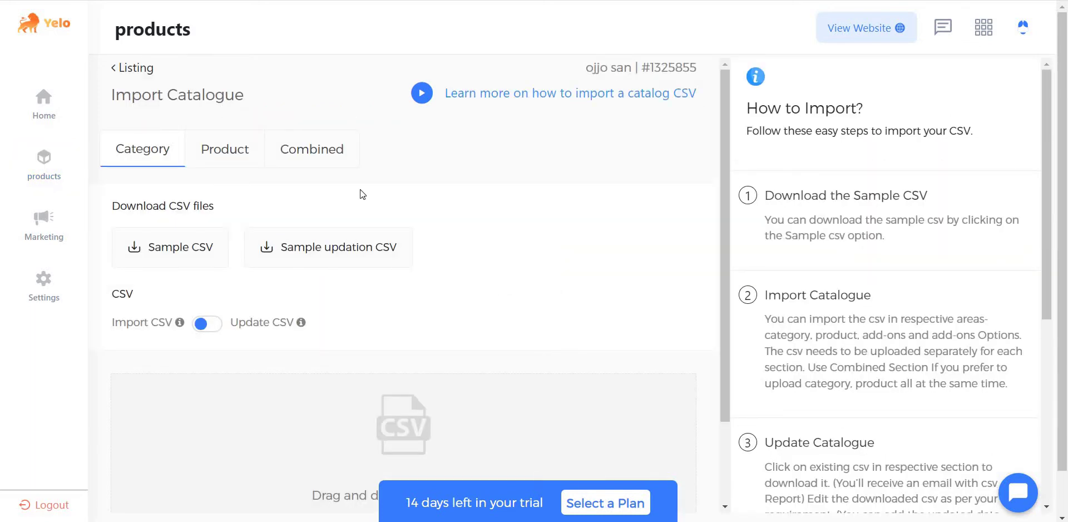
click(326, 152)
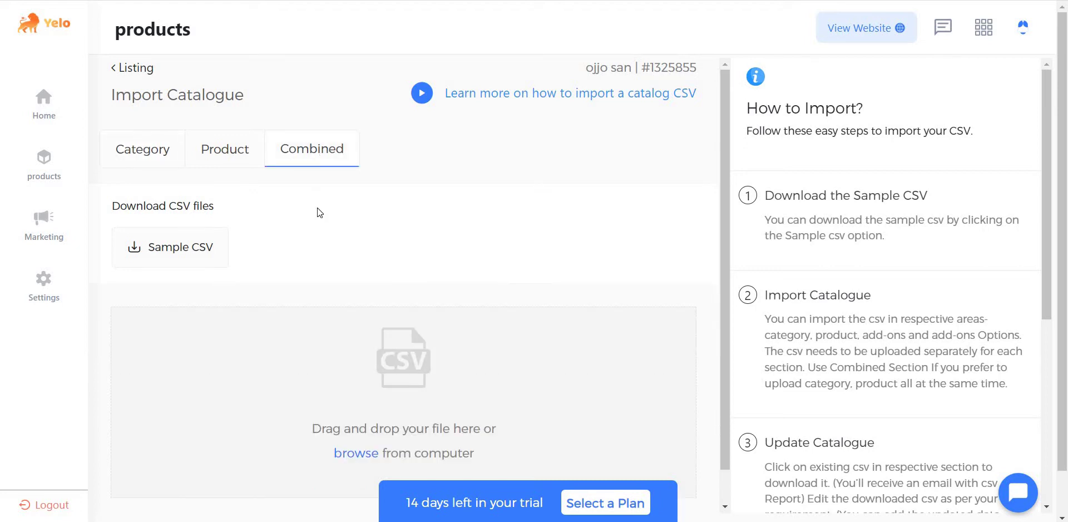
scroll(320, 212, down, 1)
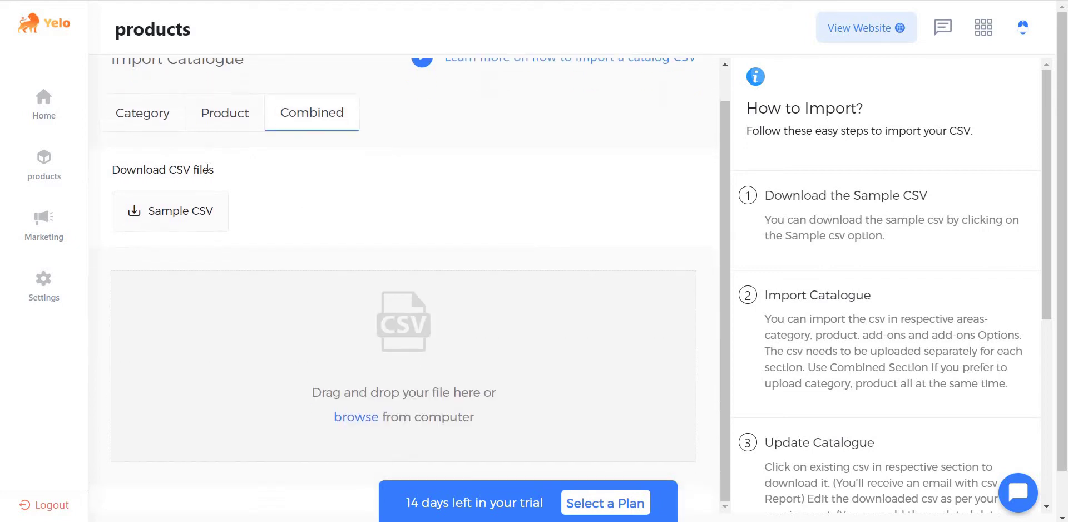
click(173, 221)
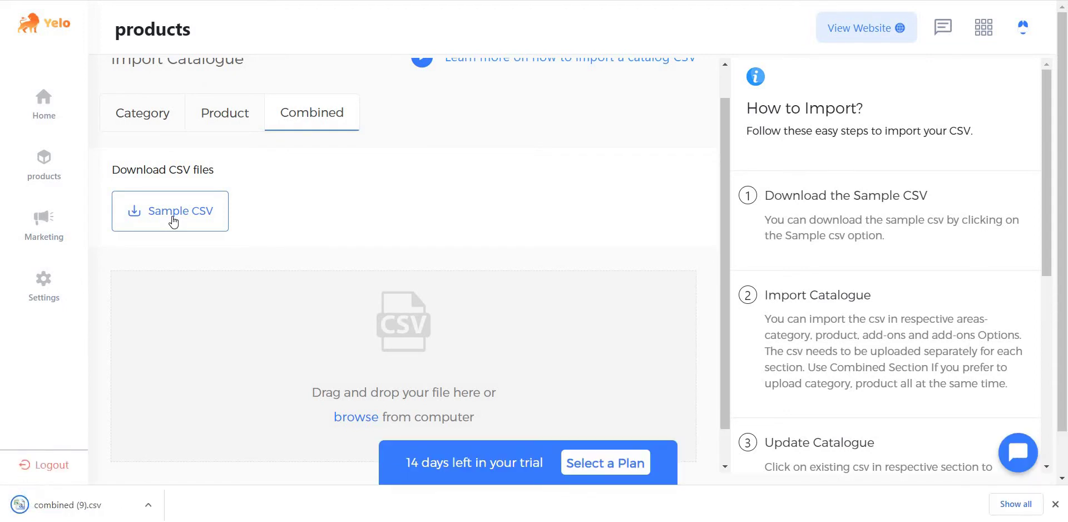
click(90, 506)
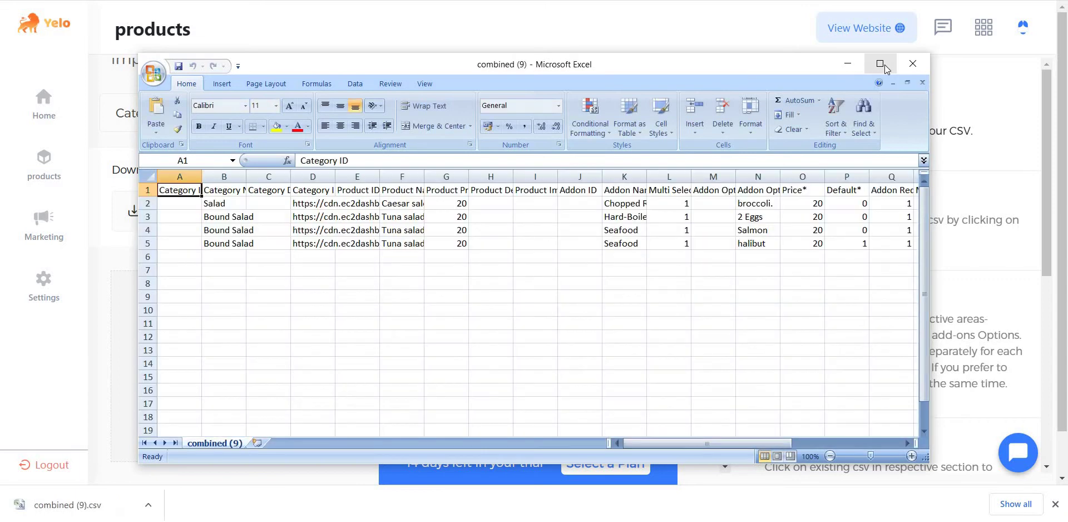
Step: Maximize Excel and review headings such as Category Name*, Product Description, Addon Option Name* and Available Quantity
click(879, 64)
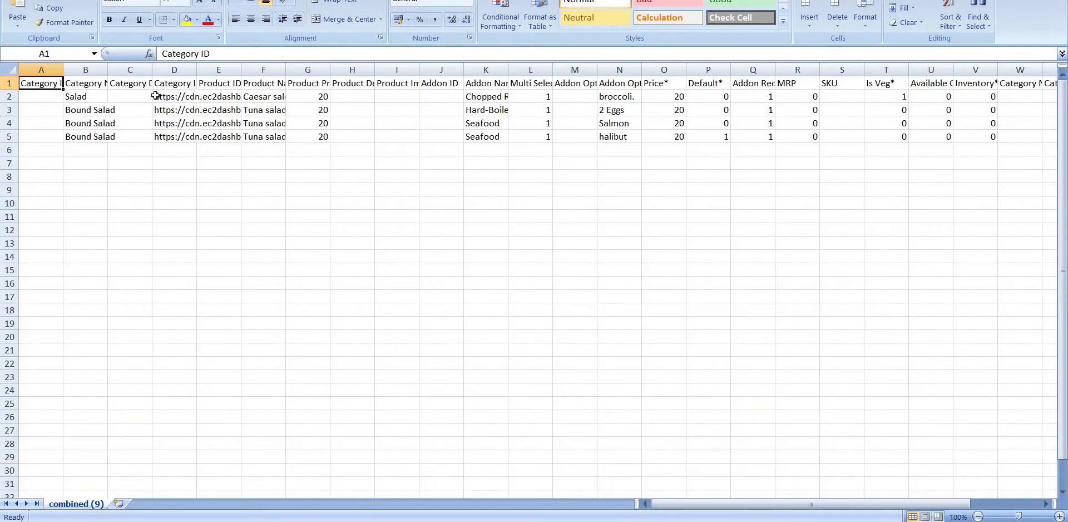
click(85, 85)
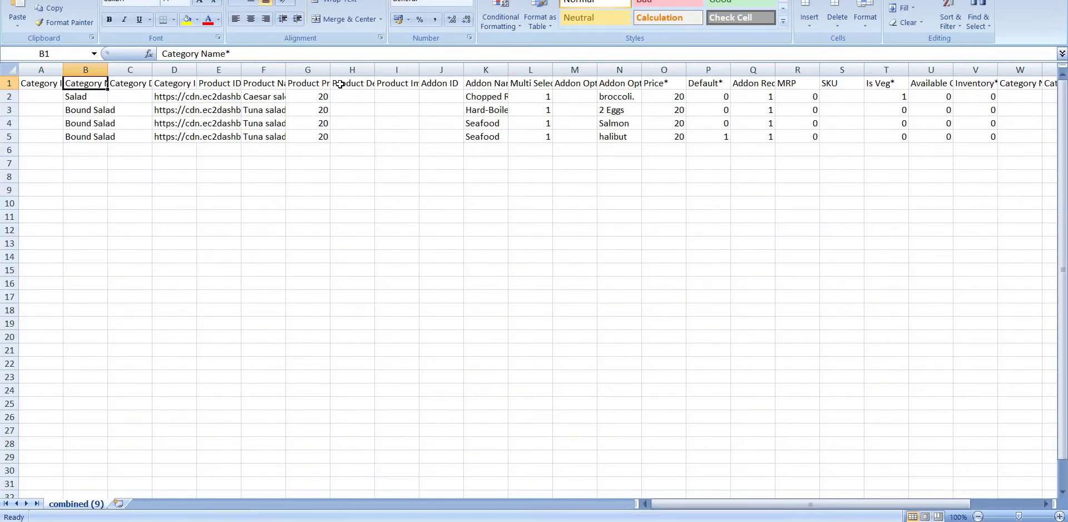
click(339, 84)
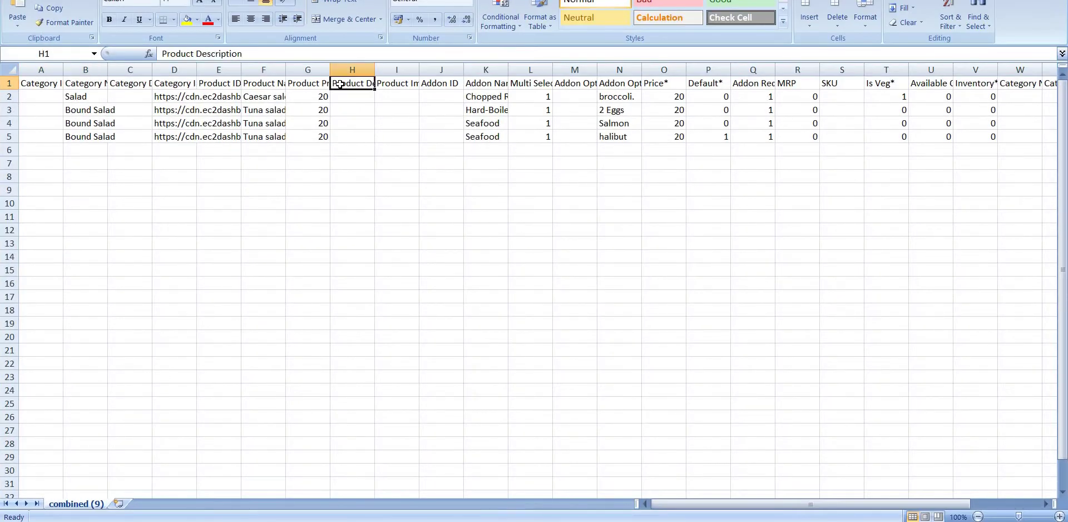
click(615, 85)
scroll(786, 123, right, 2)
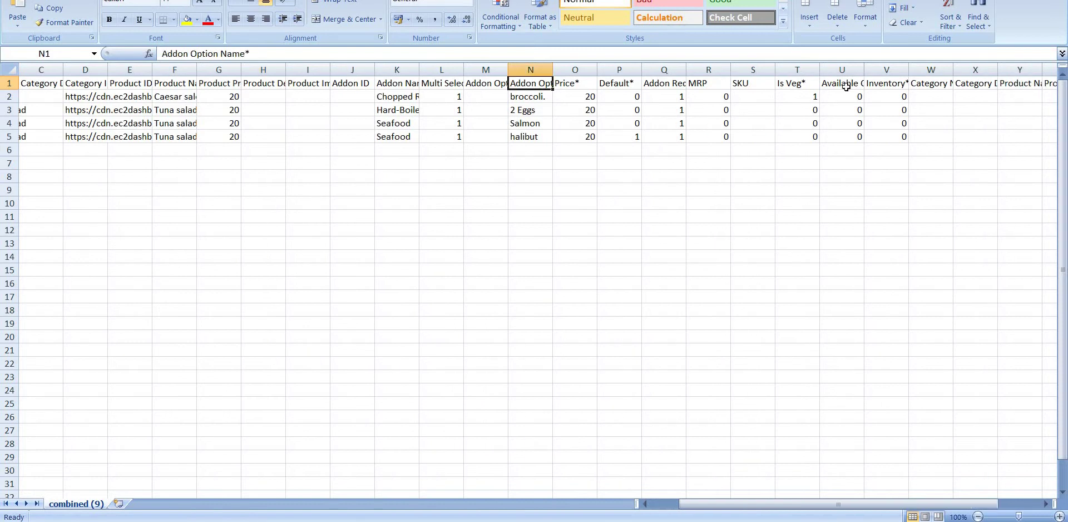
click(847, 89)
scroll(508, 95, left, 2)
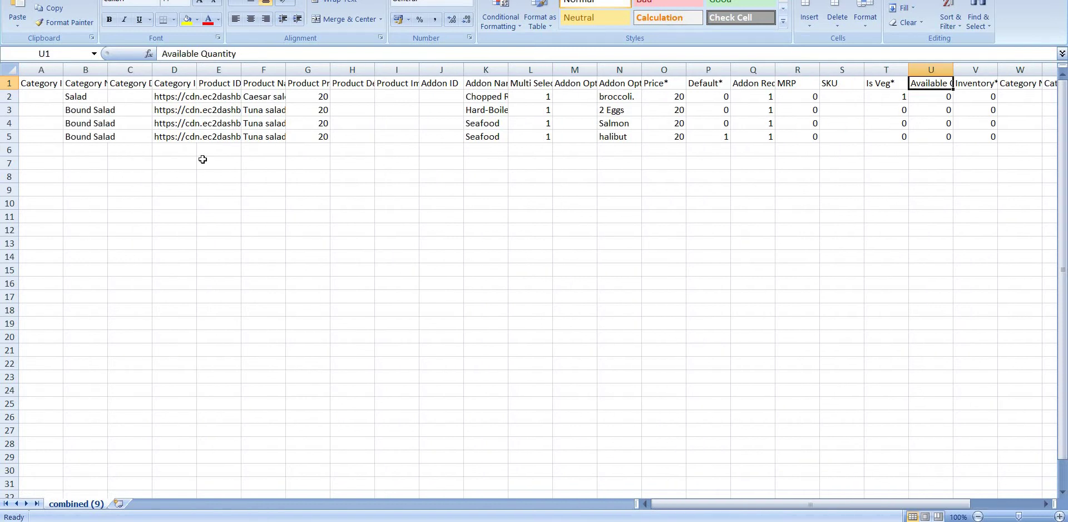
click(44, 82)
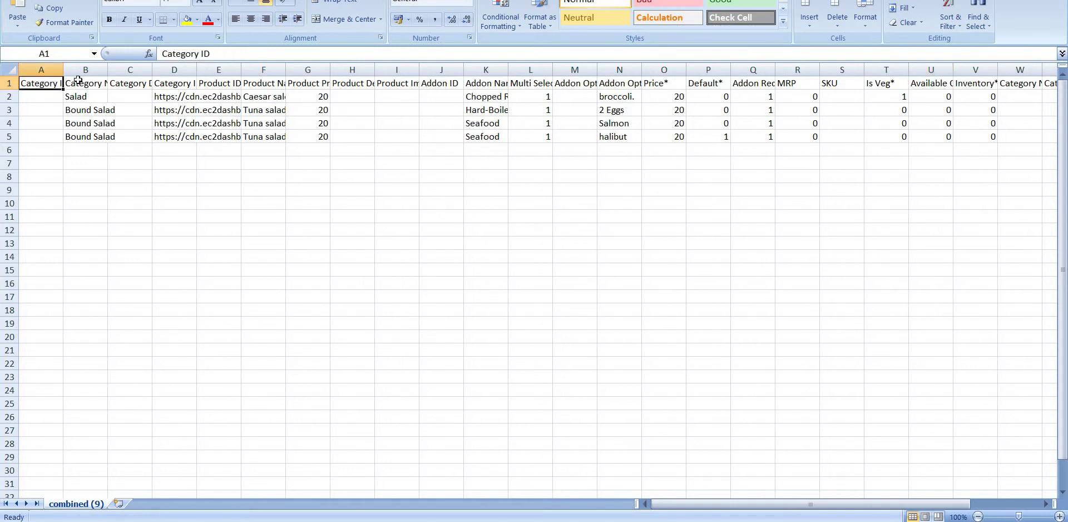
click(205, 83)
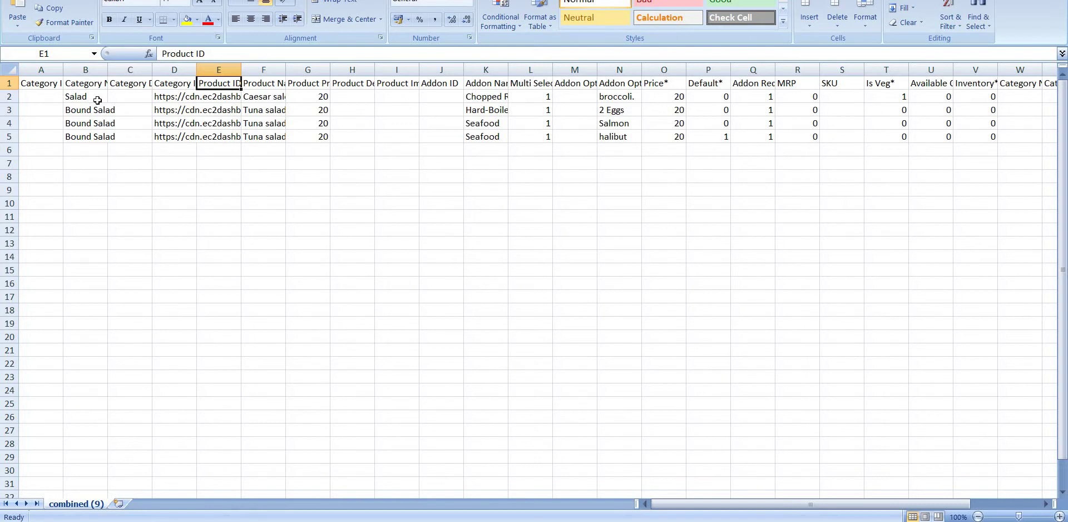
Step: Rename the categories in B2, B3 and B4 to Vegetables, Oil and Oil
click(98, 100)
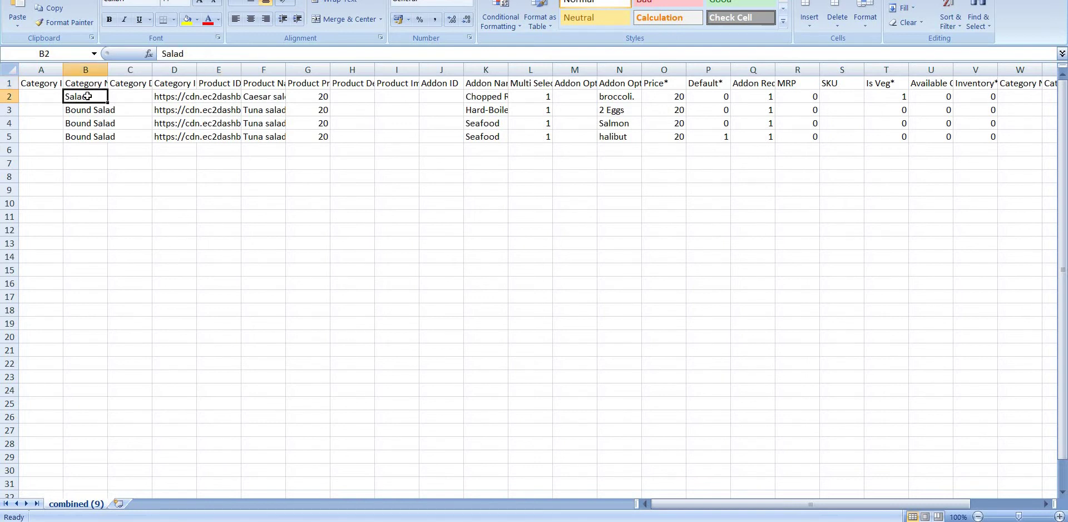
key(BackSpace)
text(Vegetables)
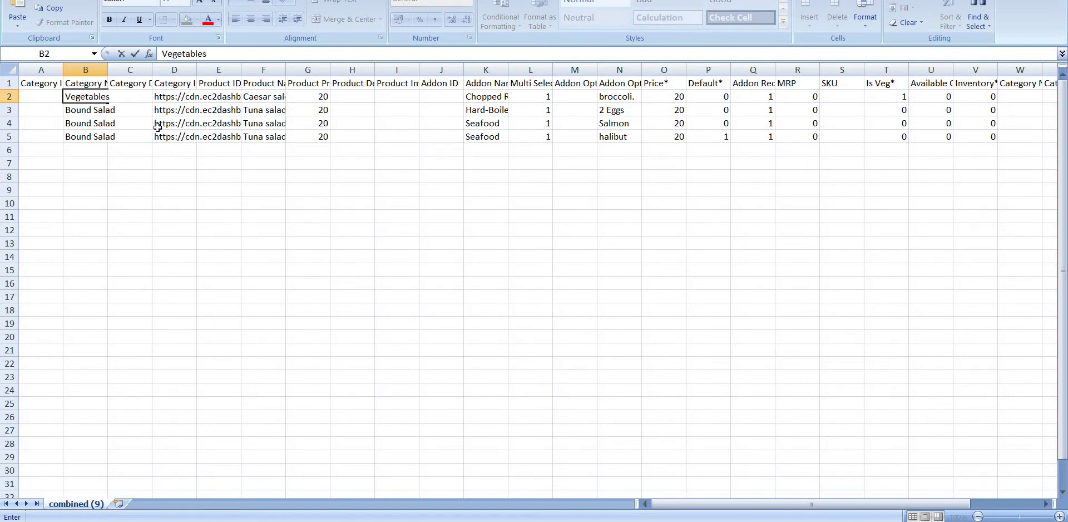
key(Return)
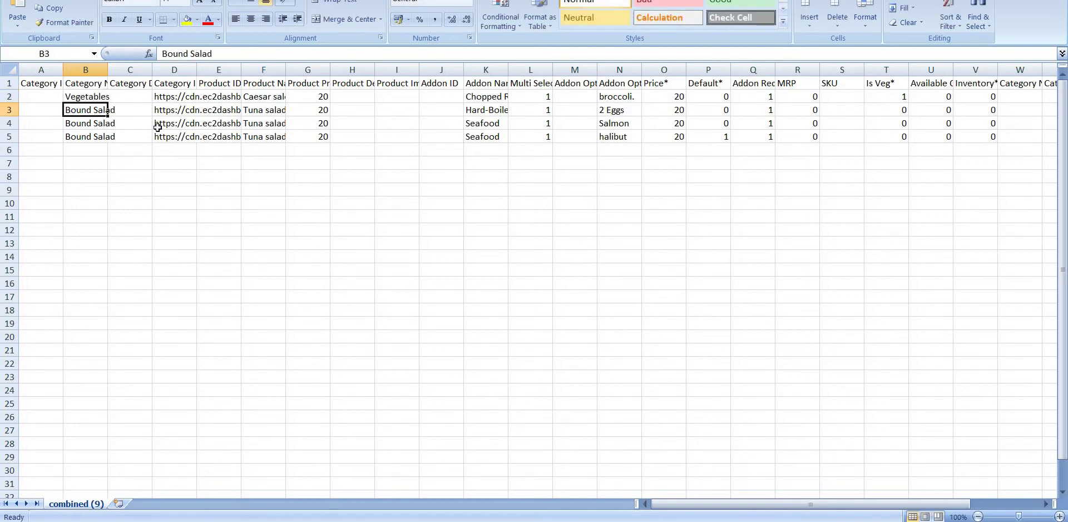
key(BackSpace)
text(Oil)
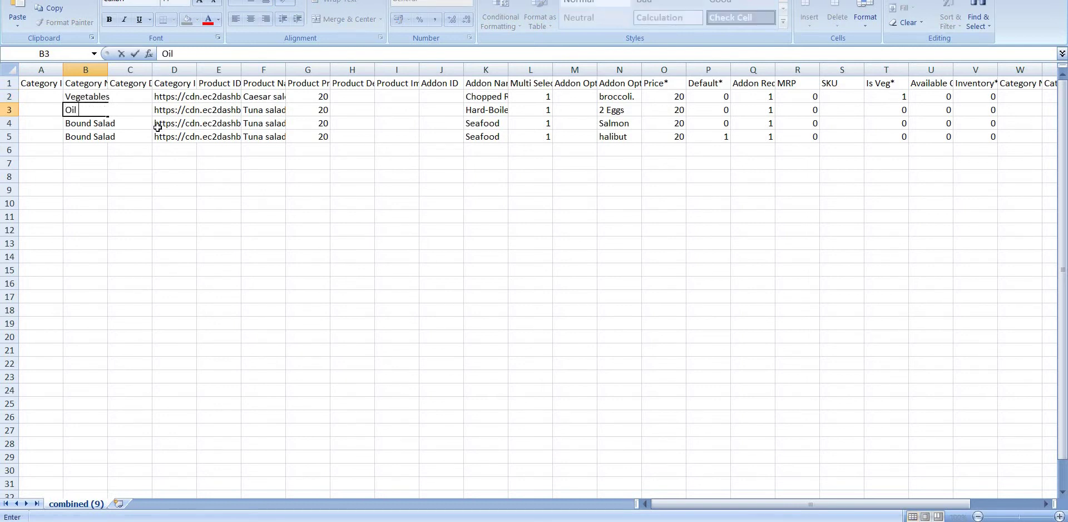
key(Return)
key(Return)
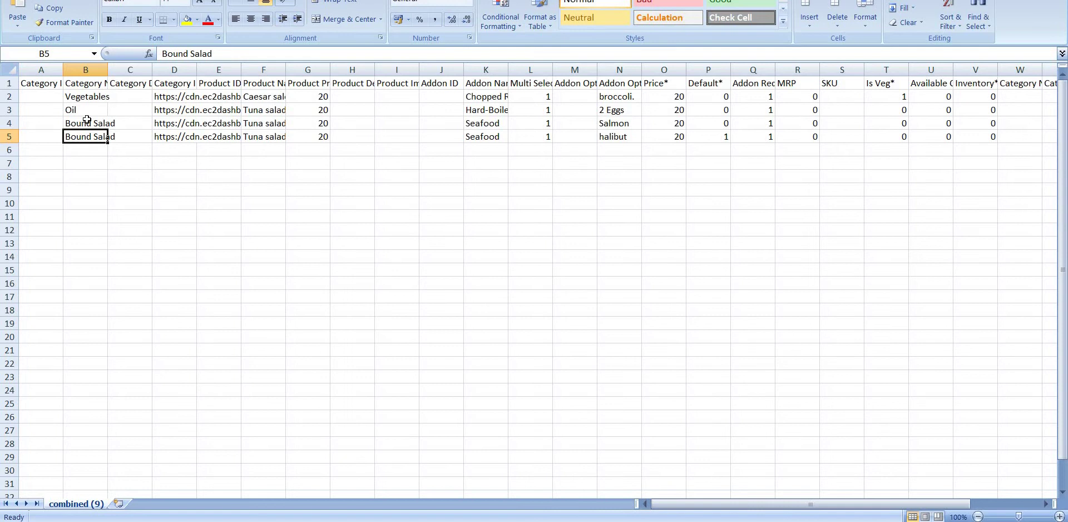
click(87, 123)
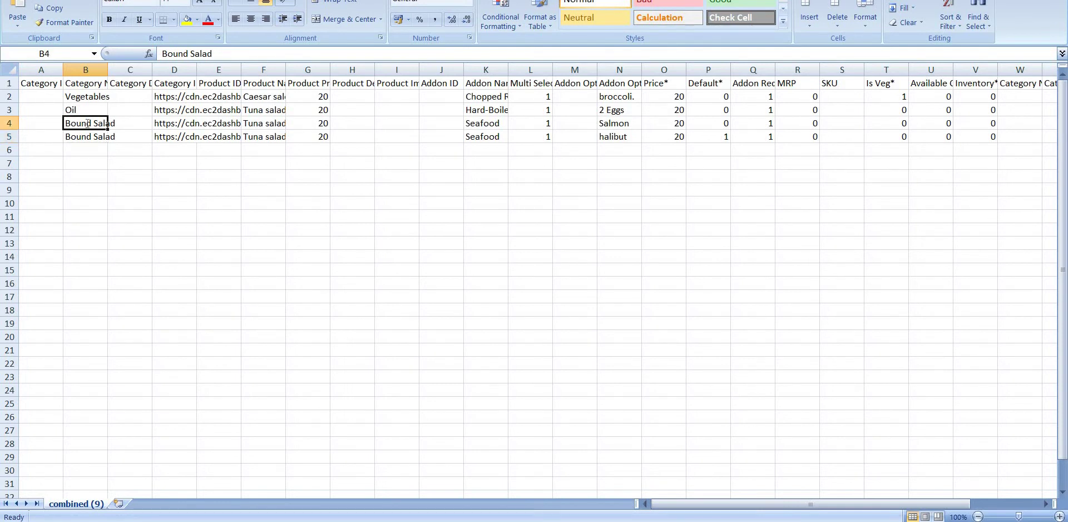
key(BackSpace)
text(Oil)
key(Return)
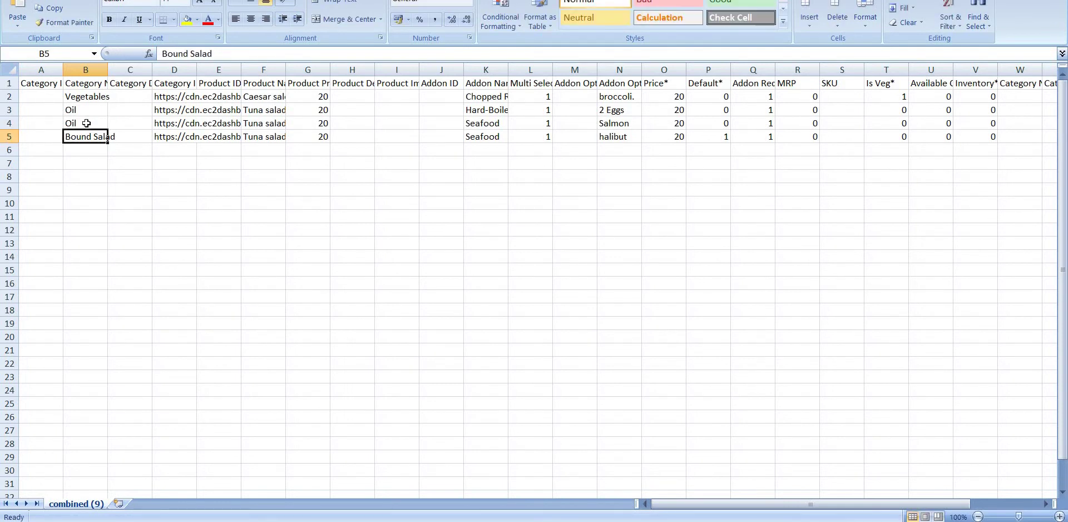
Step: Clear all data in row 5, removing the halibut sample row
click(5, 136)
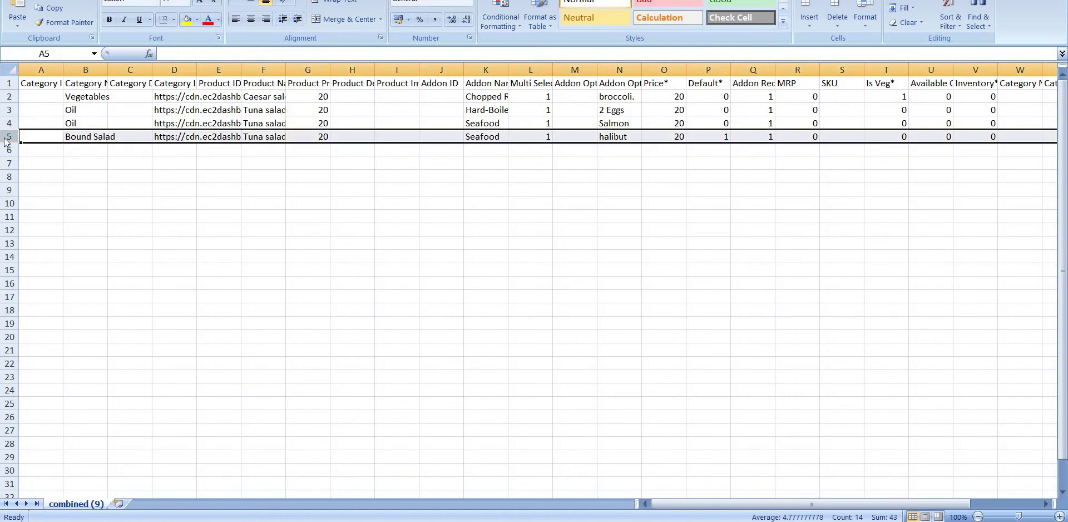
key(Delete)
click(122, 163)
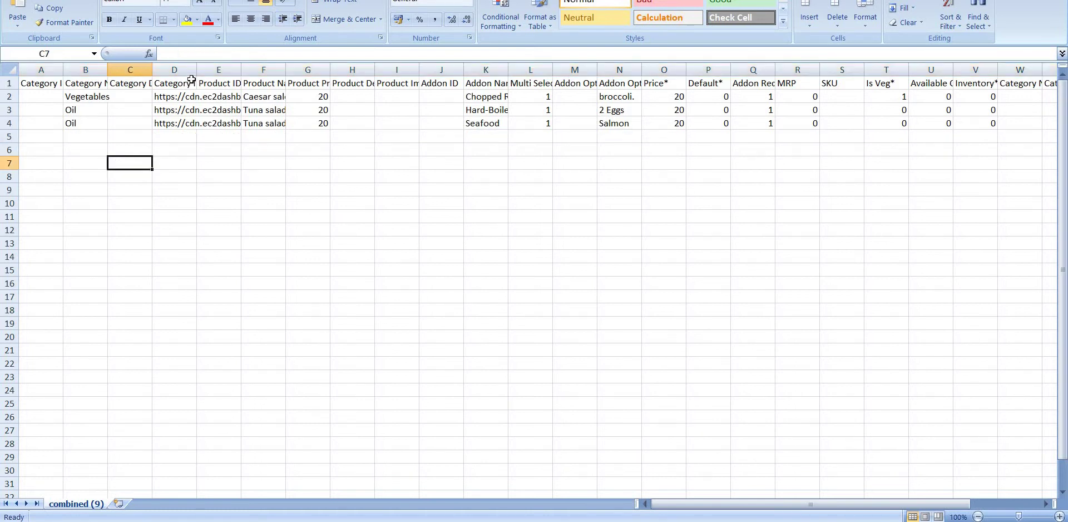
Step: Drag the D/E header border to widen the Category Image Url column D
click(178, 85)
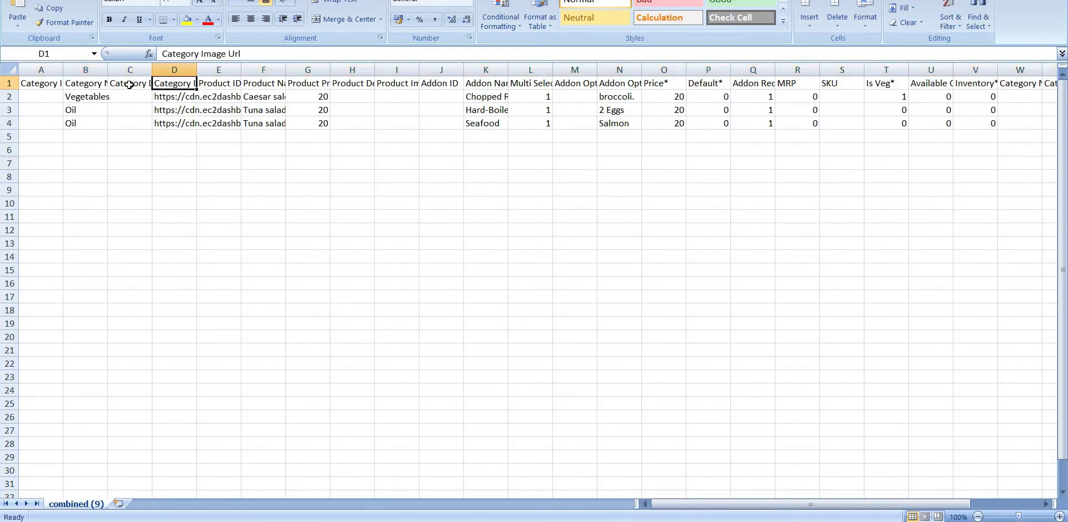
click(127, 83)
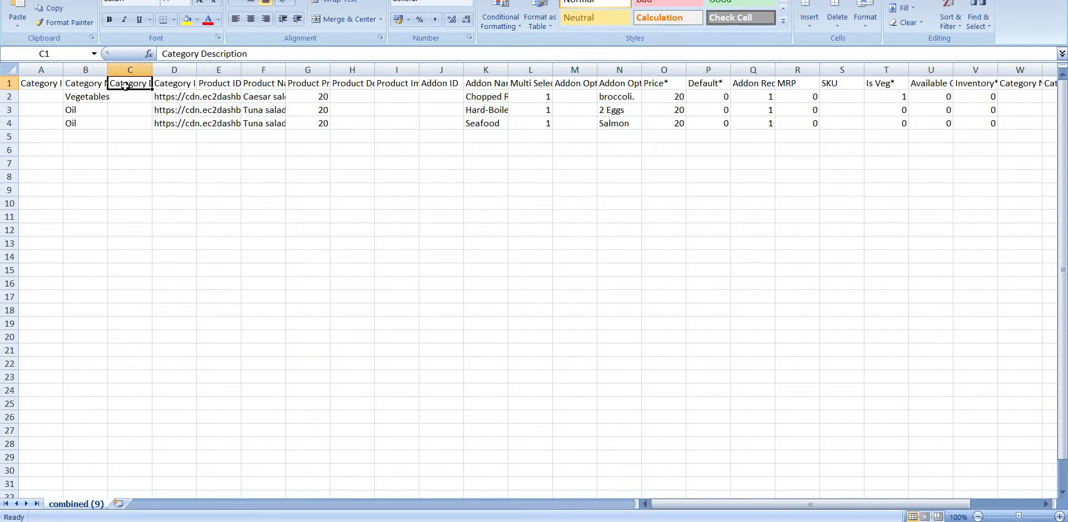
key(Left)
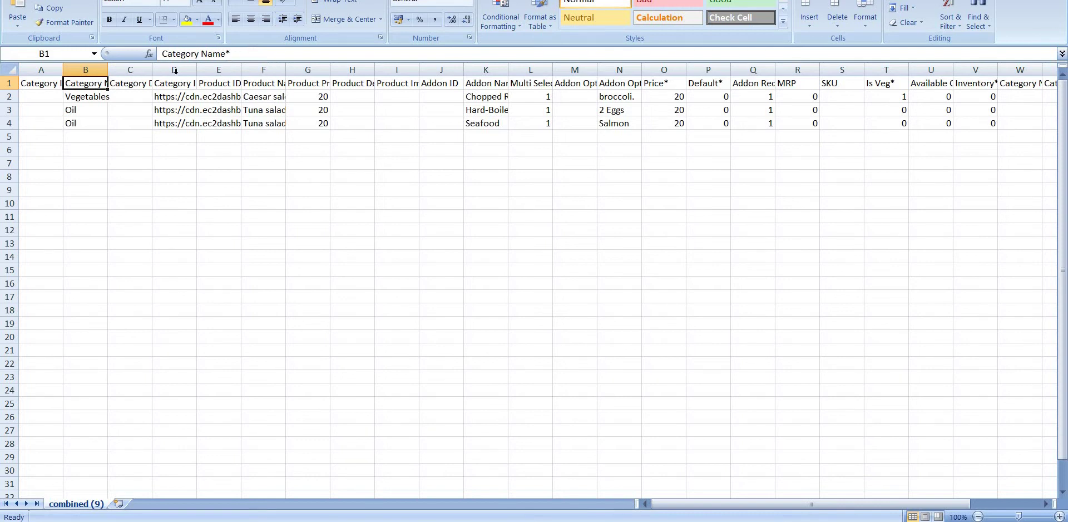
click(160, 82)
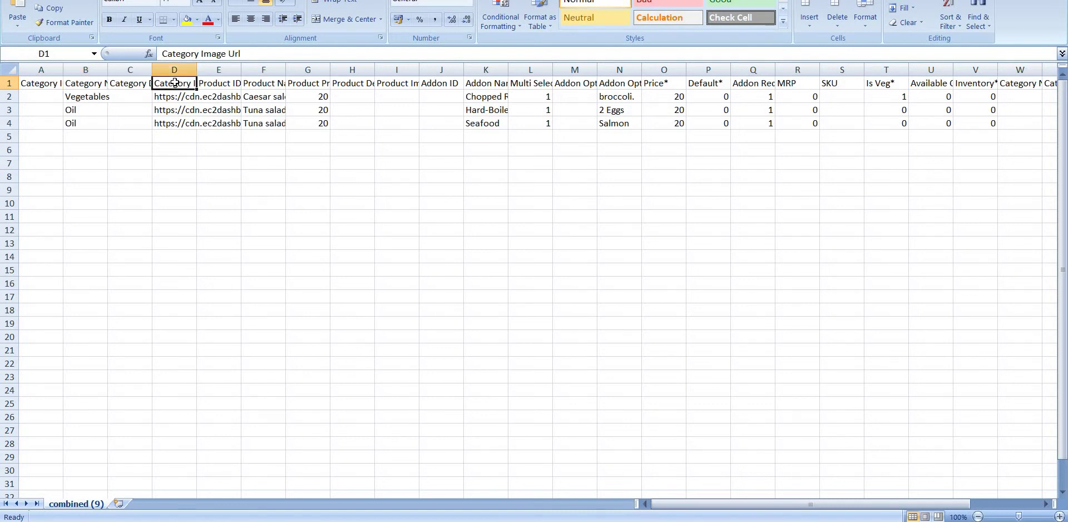
drag(197, 65, 220, 65)
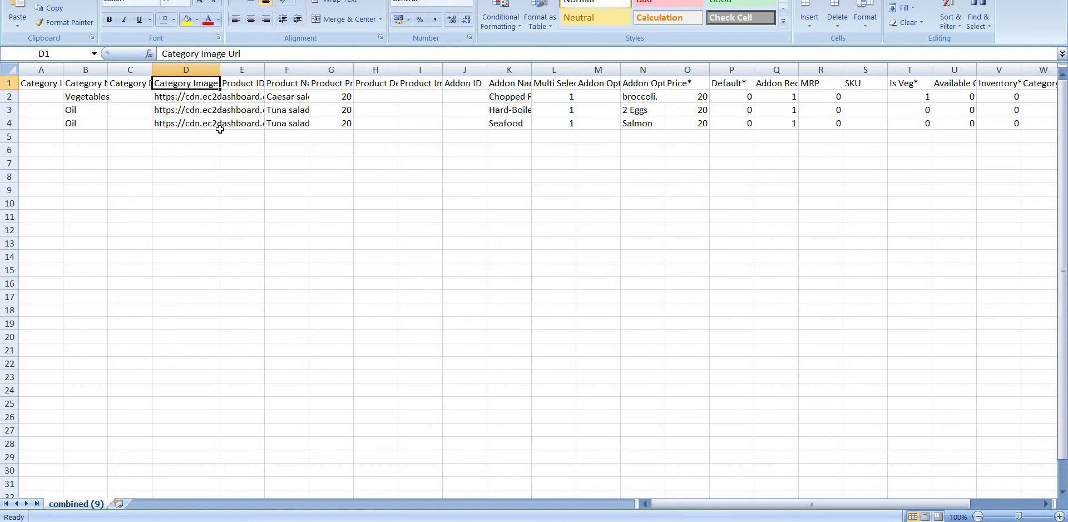
Step: Rename the Caesar salad product in F2 to Potato
click(242, 89)
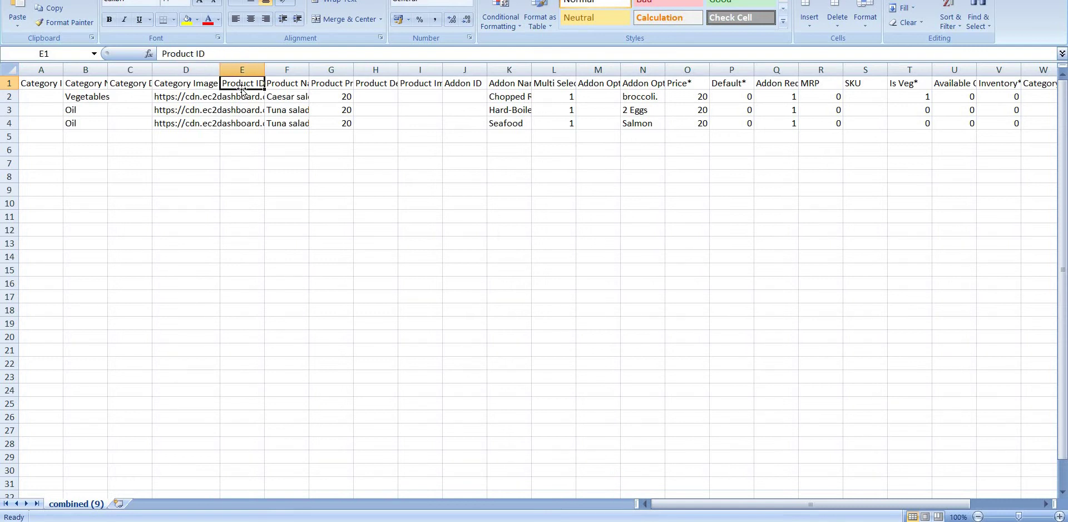
click(282, 89)
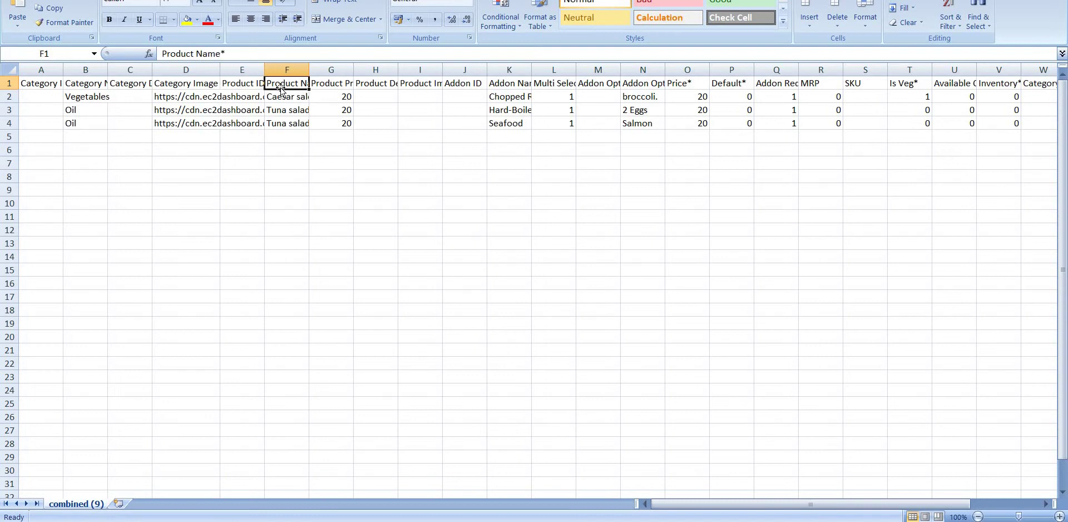
click(285, 96)
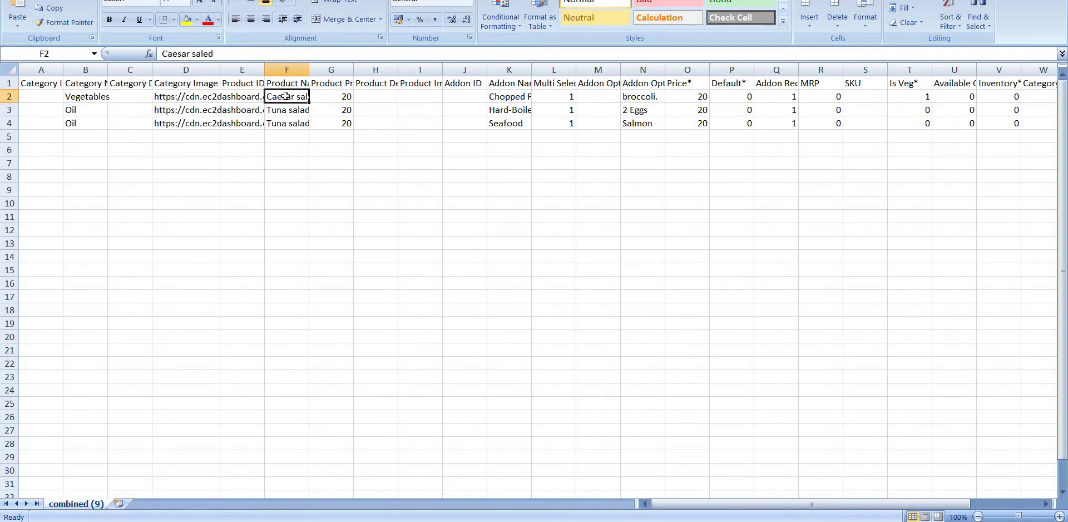
key(BackSpace)
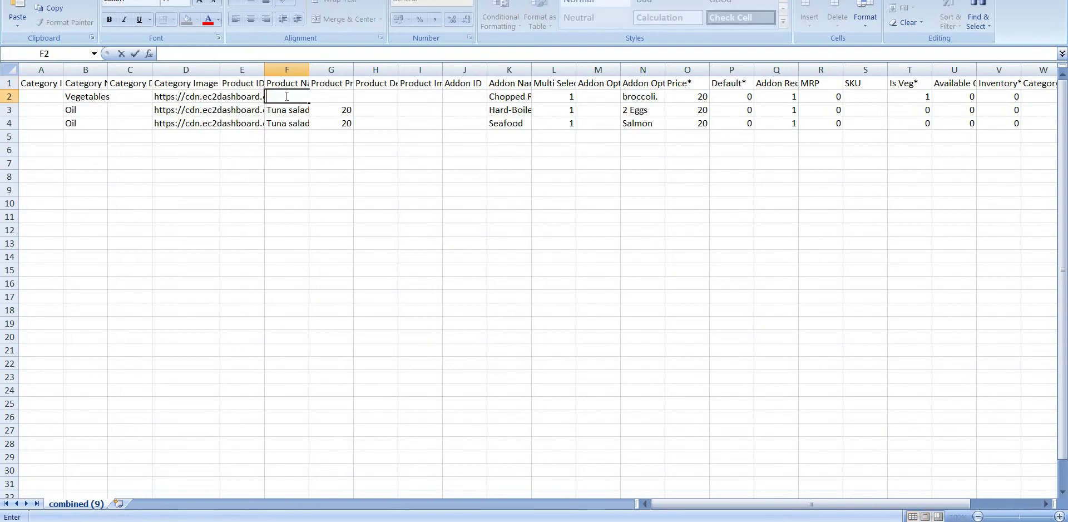
text(Potato)
key(BackSpace)
key(BackSpace)
key(BackSpace)
text(ato)
key(Return)
Step: Rename the F3 and F4 products to Sunflower Oil and Coconut Oil
key(BackSpace)
text(Su)
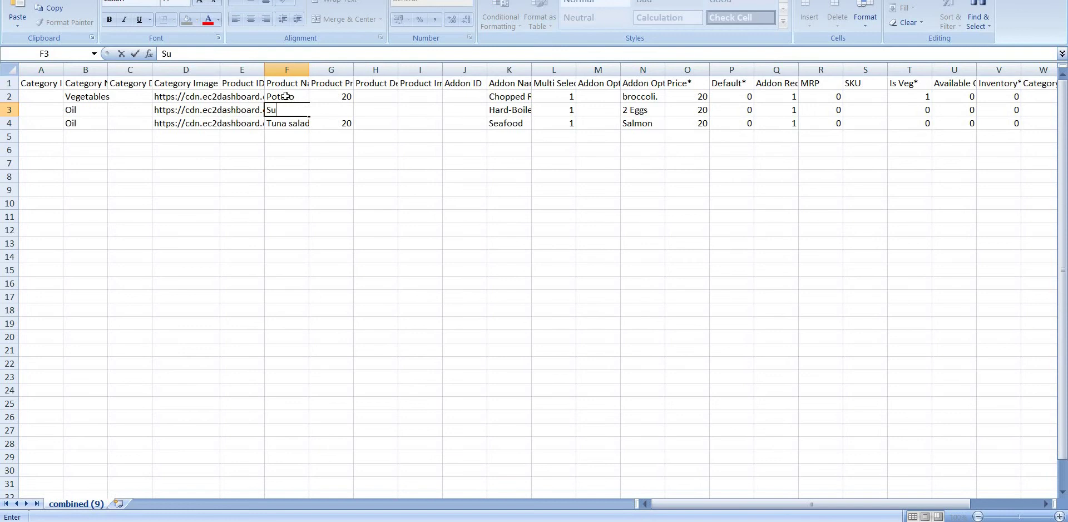
text(nflower Oil)
key(Return)
key(BackSpace)
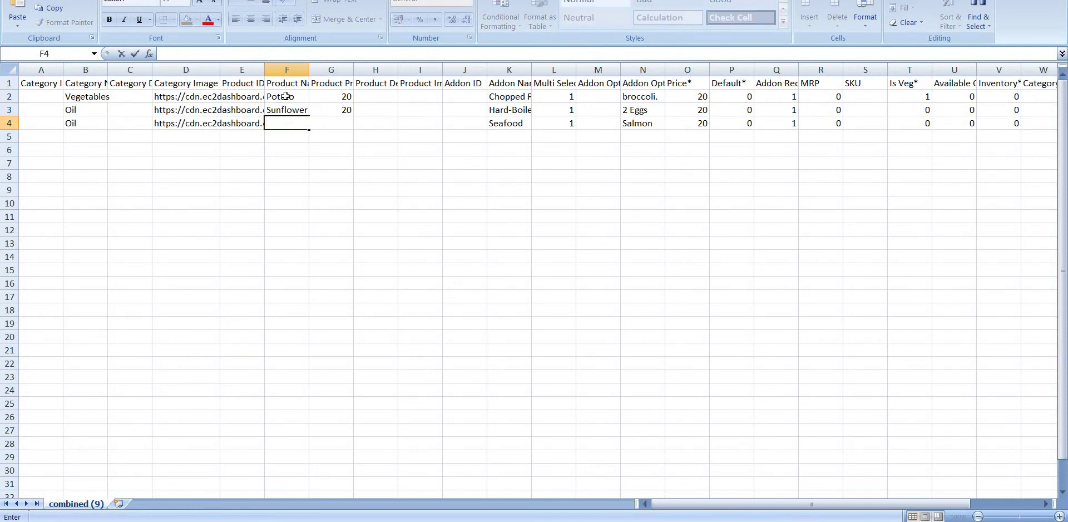
text(Cocon)
text(u)
key(BackSpace)
text(onut Oil)
key(Tab)
Step: Set the Sunflower Oil price to 100 and the Coconut Oil price to 120
key(ctrl+d)
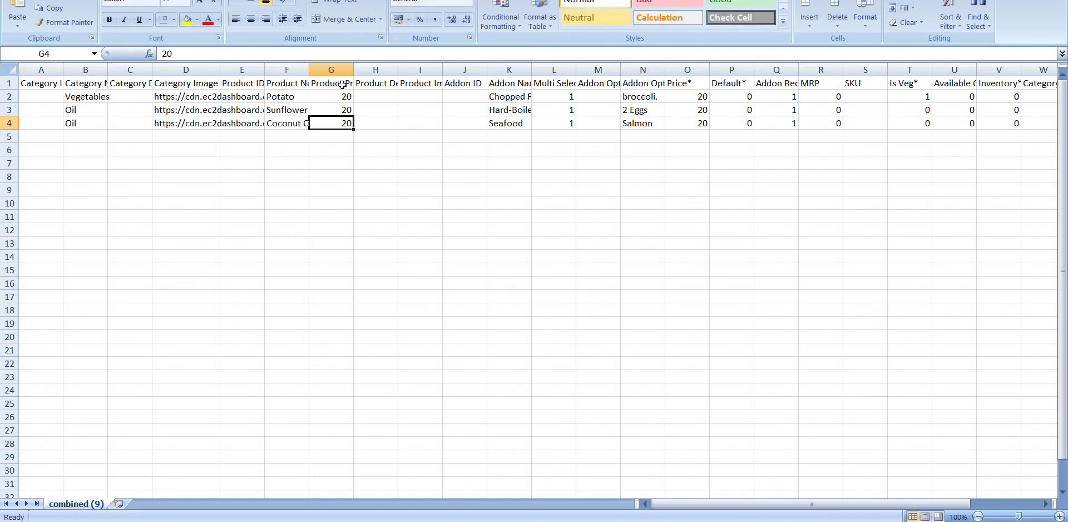
click(342, 84)
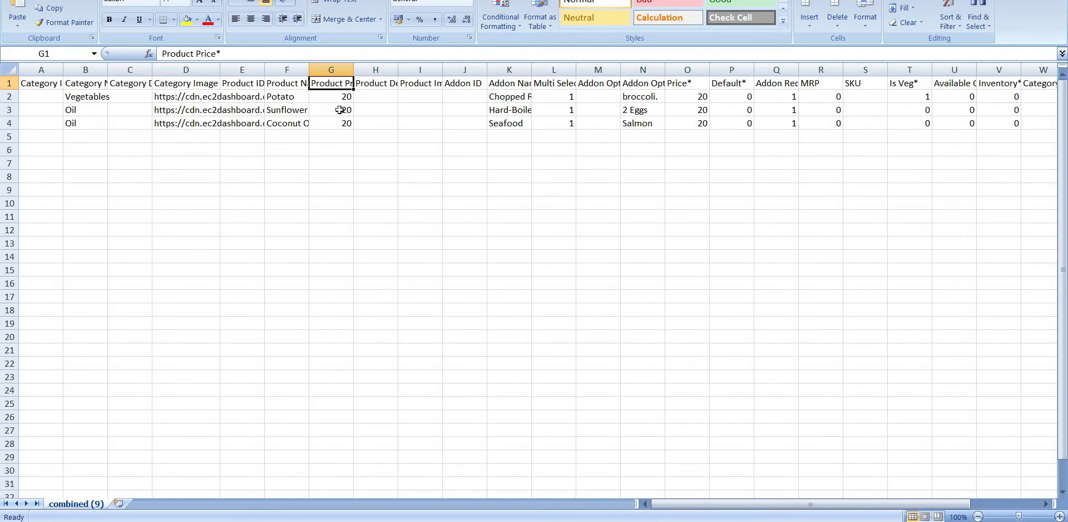
click(342, 101)
click(341, 115)
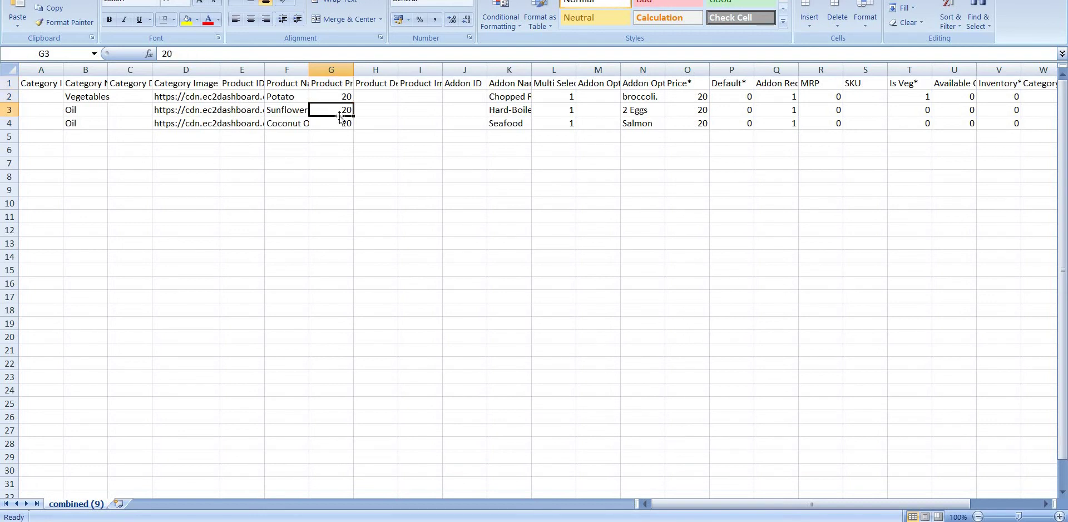
text(100)
click(342, 121)
key(BackSpace)
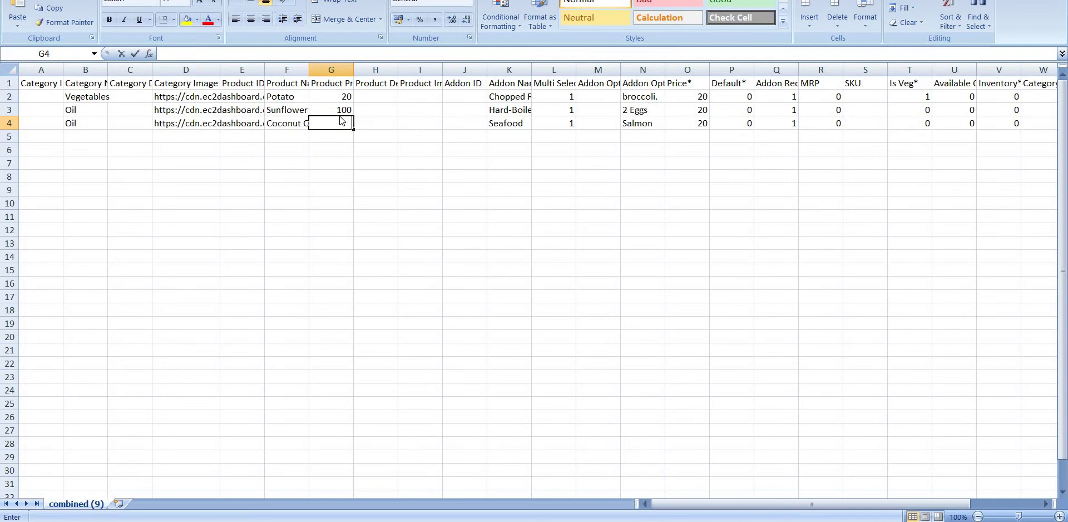
text(120)
click(417, 119)
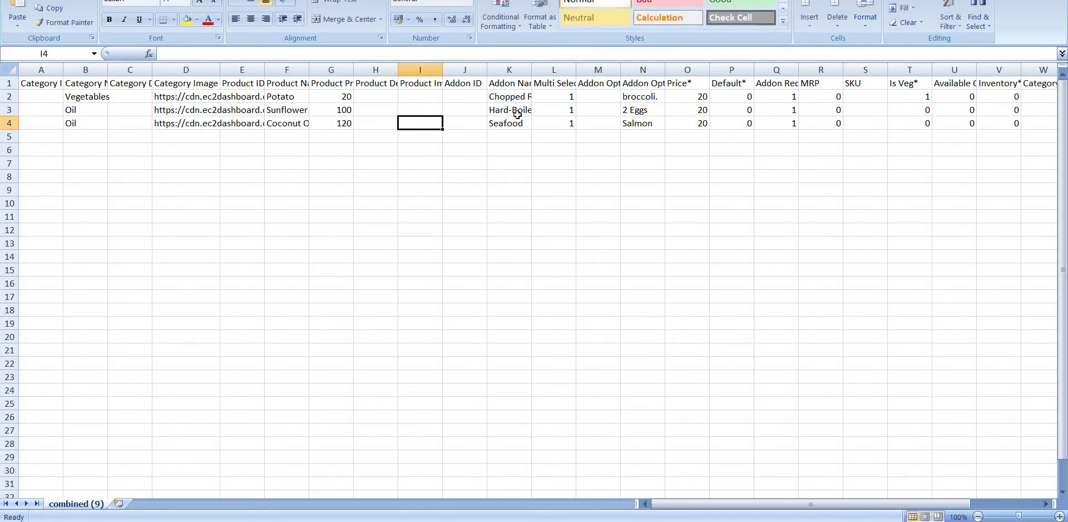
Step: Clear add-on cells K3:Q4 for both Oil rows, keeping only Potato's Chopped add-on
click(524, 87)
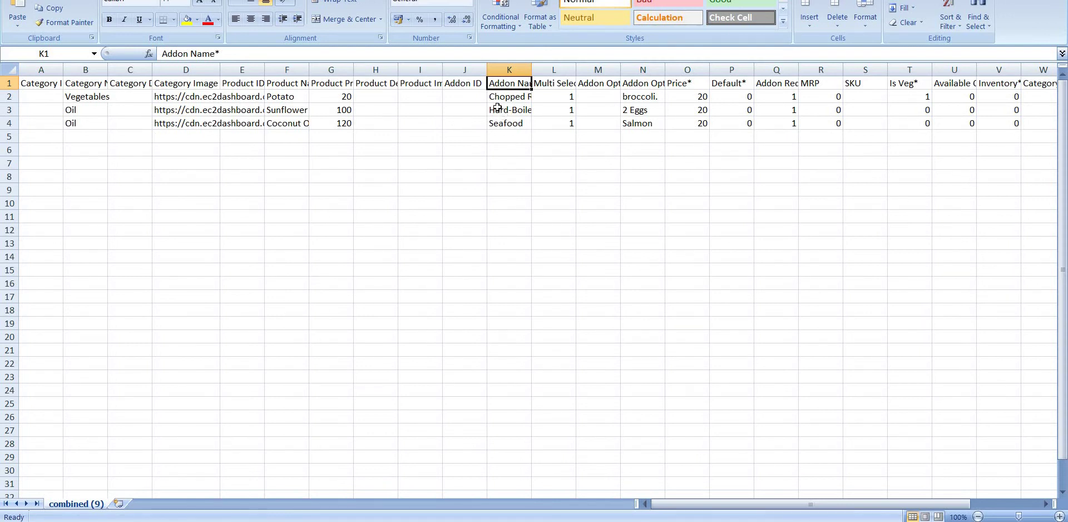
drag(497, 108, 770, 125)
key(Delete)
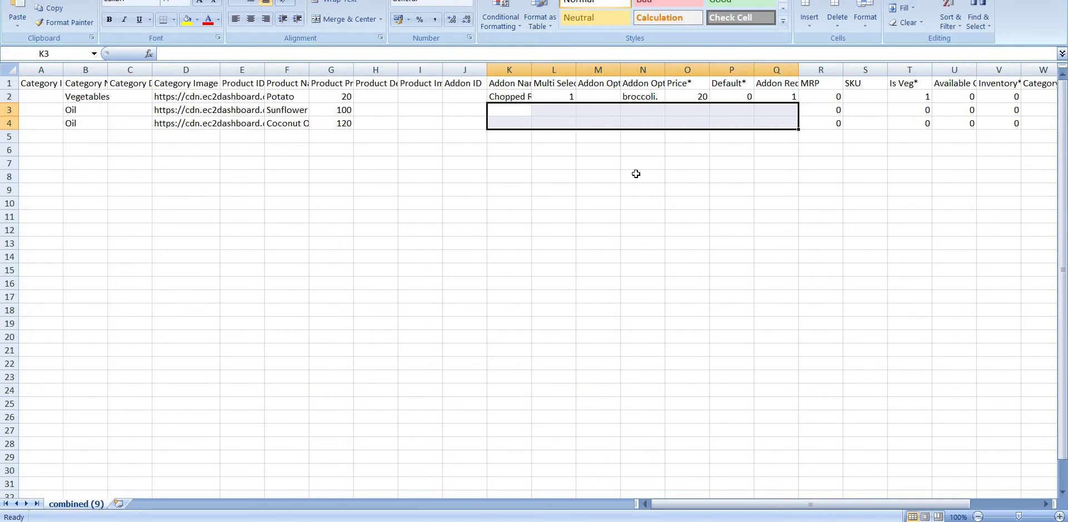
click(636, 174)
scroll(636, 175, right, 5)
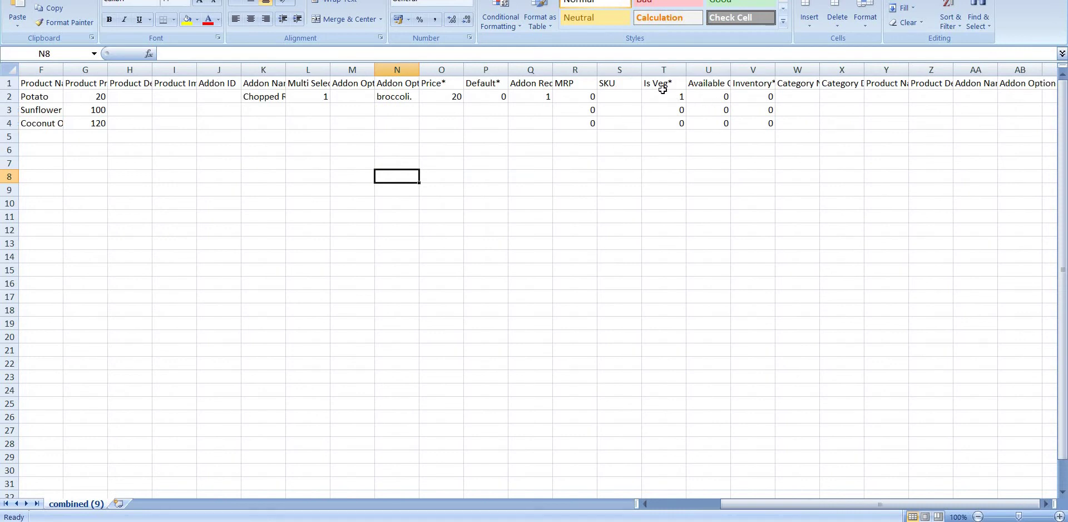
Step: Set Potato's Inventory (V2) to 1 and Available Quantity (U2) to 25
click(670, 87)
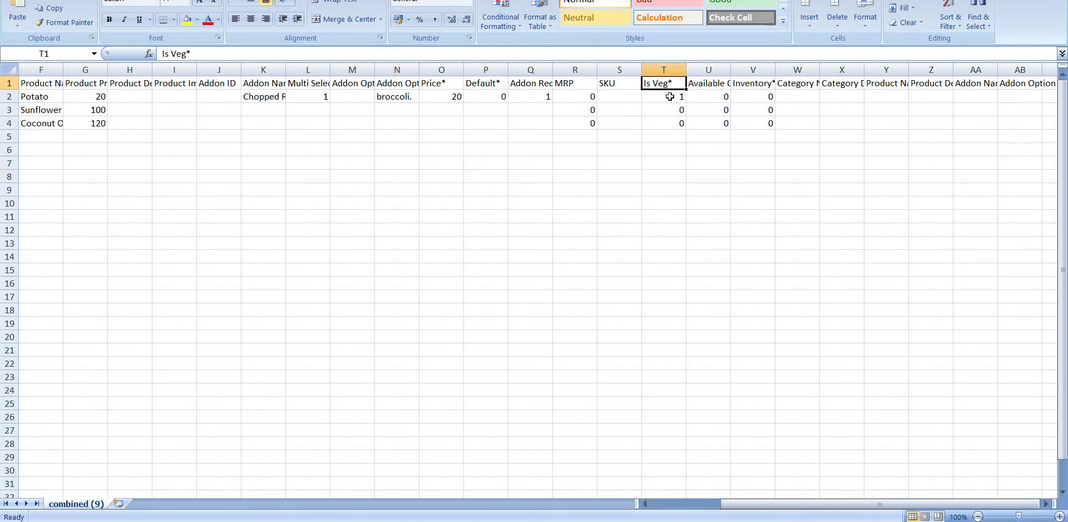
click(667, 99)
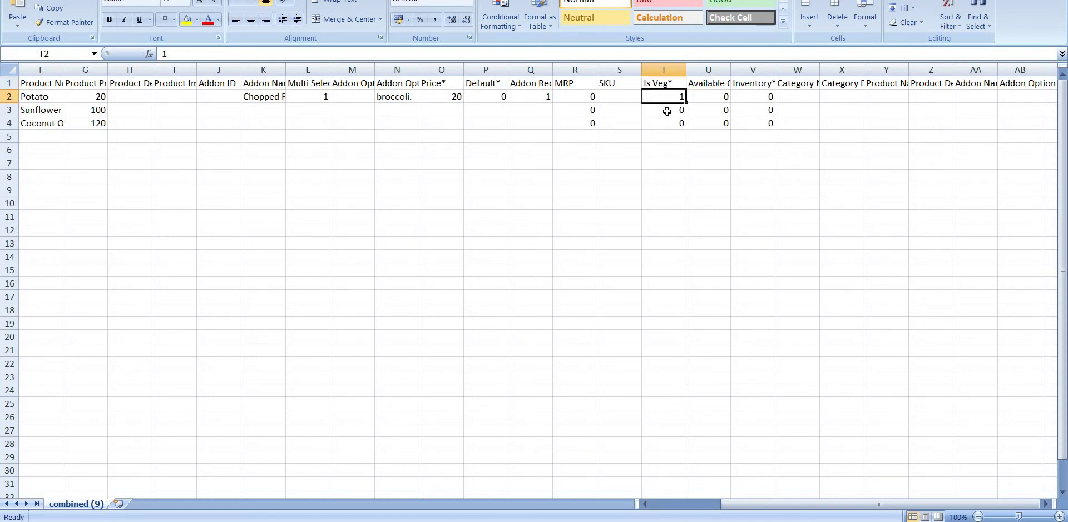
click(704, 83)
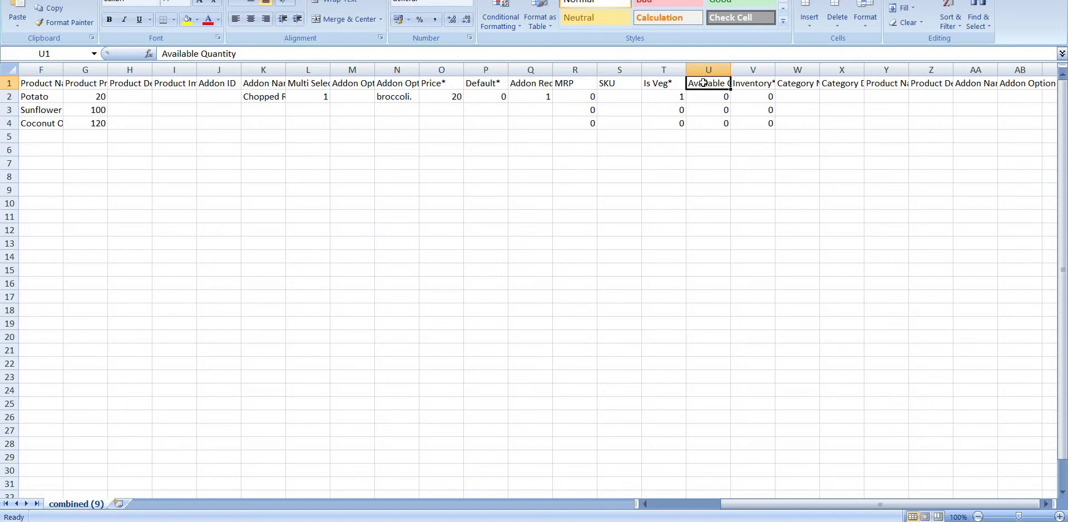
key(Right)
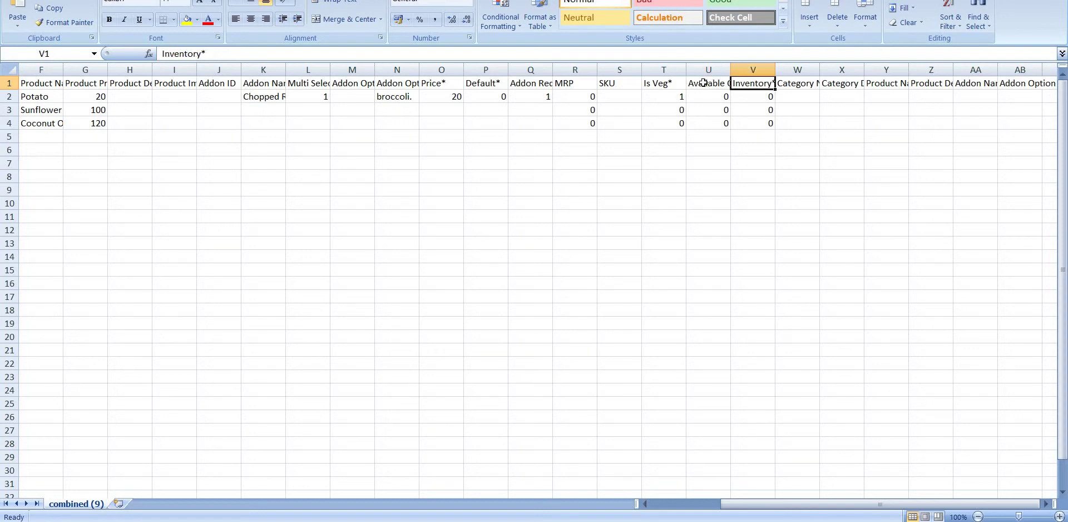
key(Down)
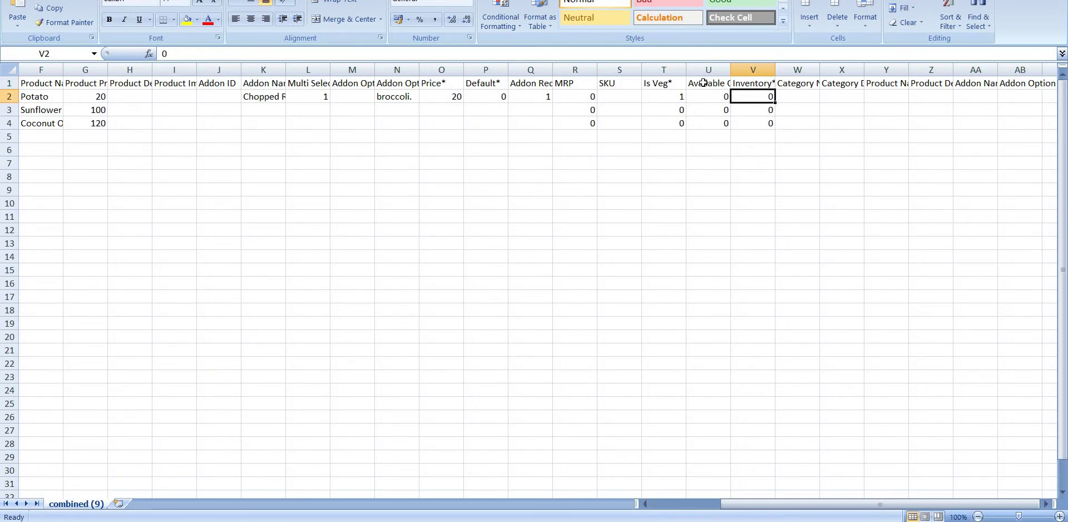
key(BackSpace)
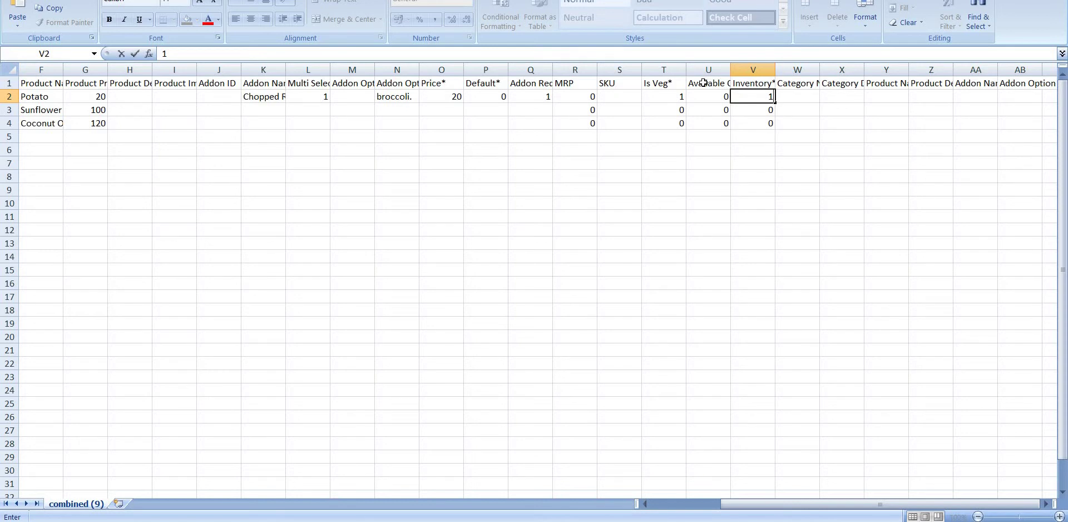
key(Left)
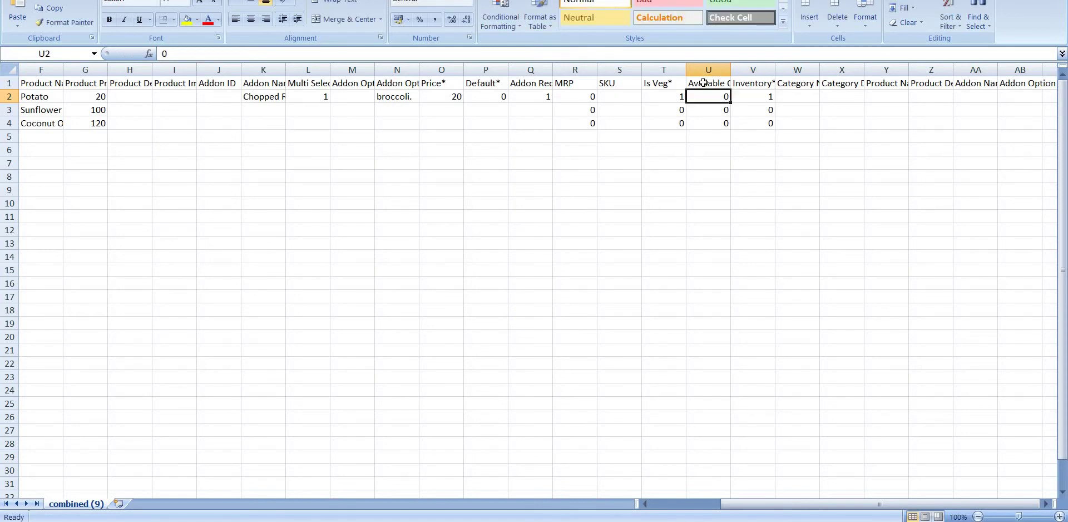
key(Up)
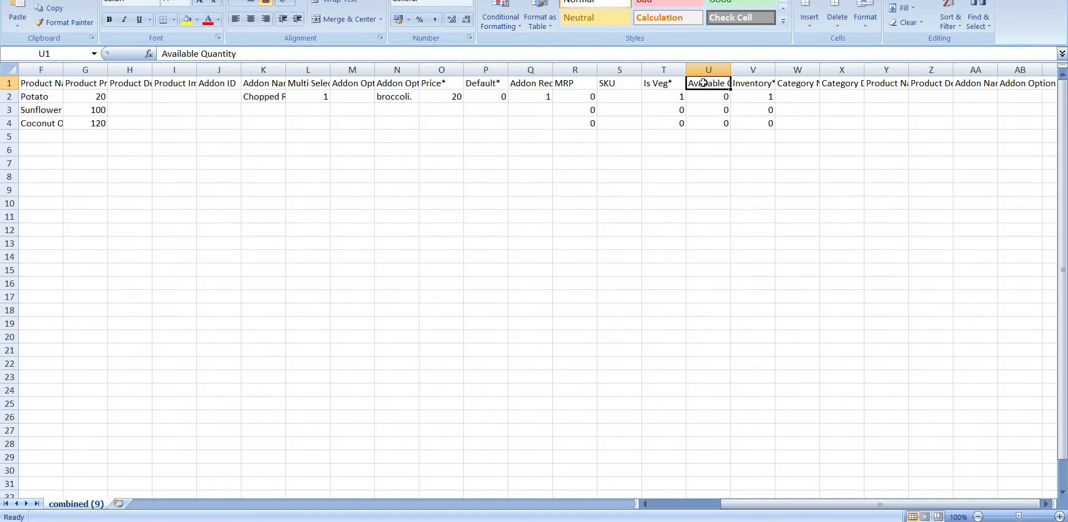
key(Down)
key(BackSpace)
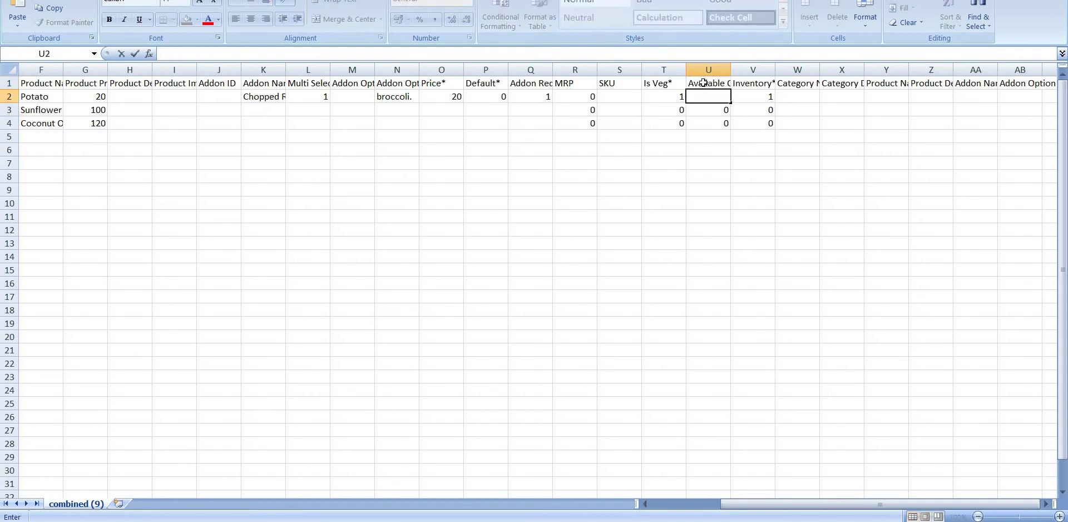
text(25)
key(Tab)
key(Tab)
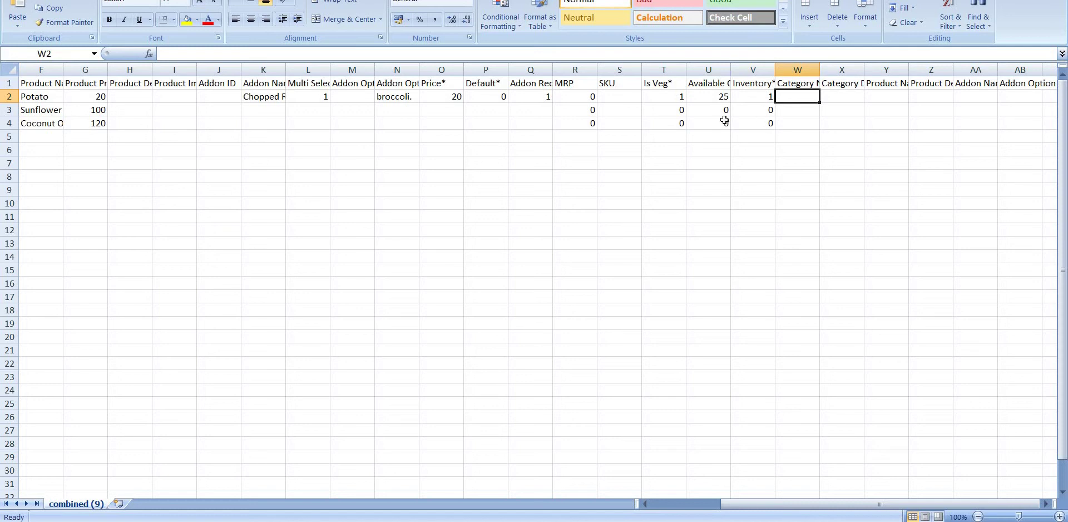
scroll(725, 121, right, 1)
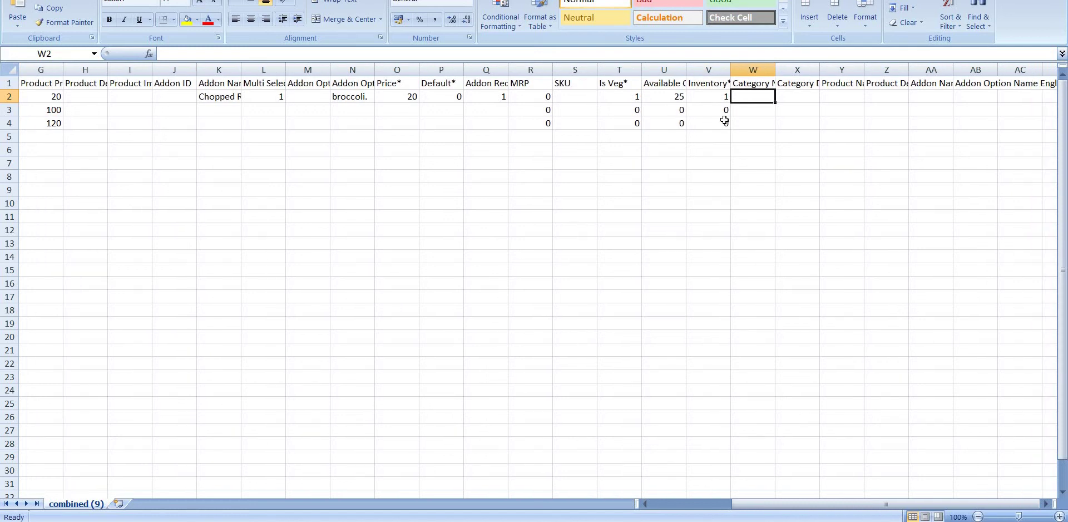
click(768, 82)
key(Right)
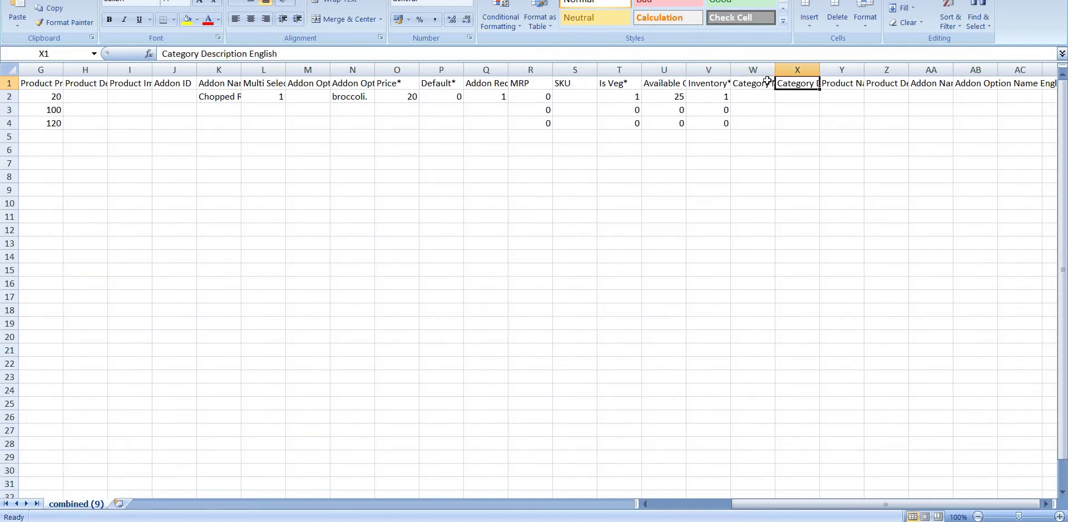
key(Right)
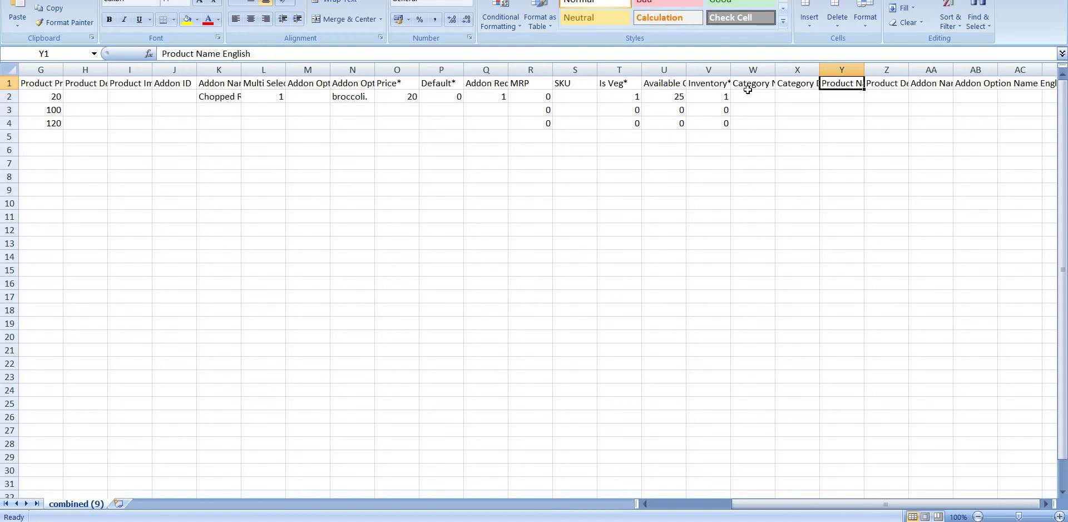
scroll(773, 87, right, 1)
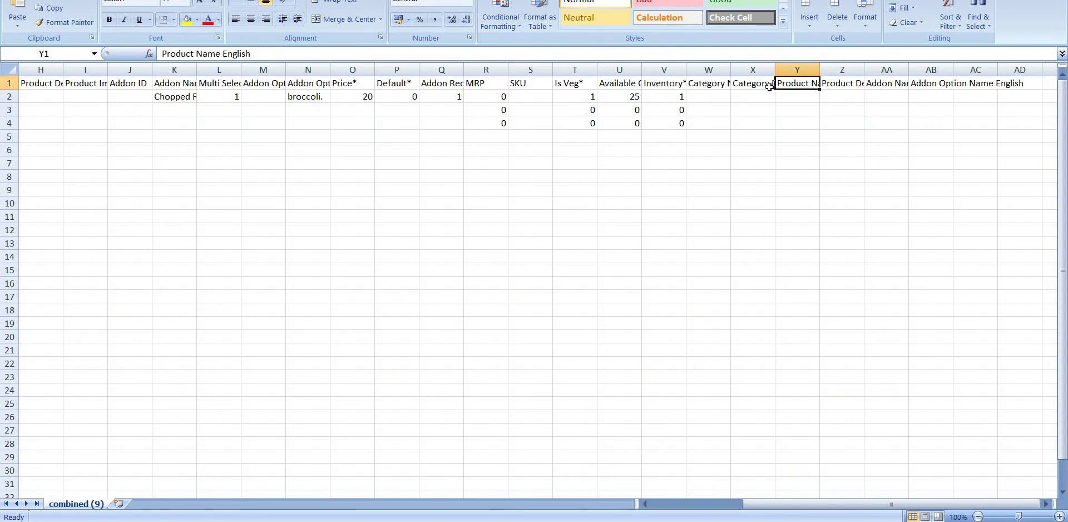
click(712, 98)
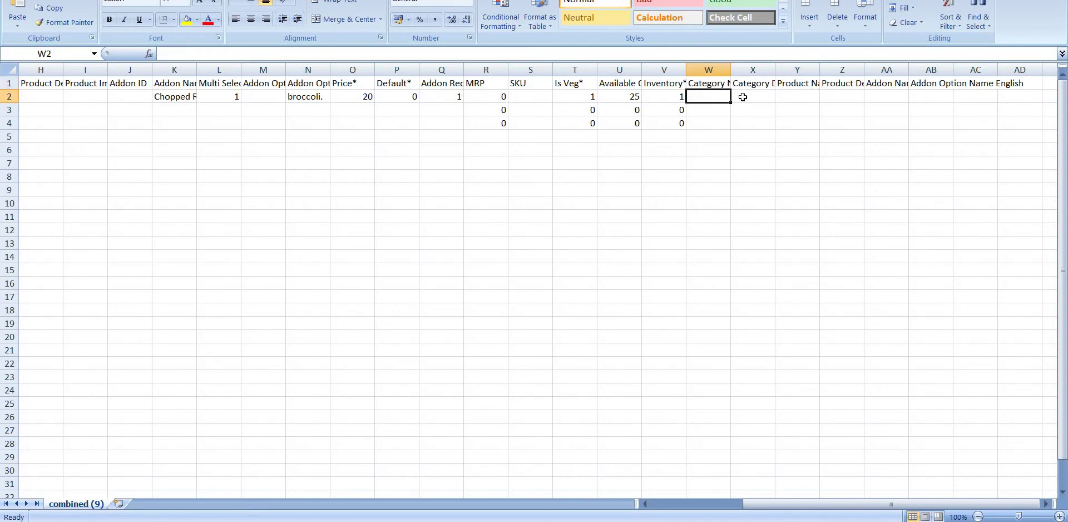
scroll(918, 85, right, 1)
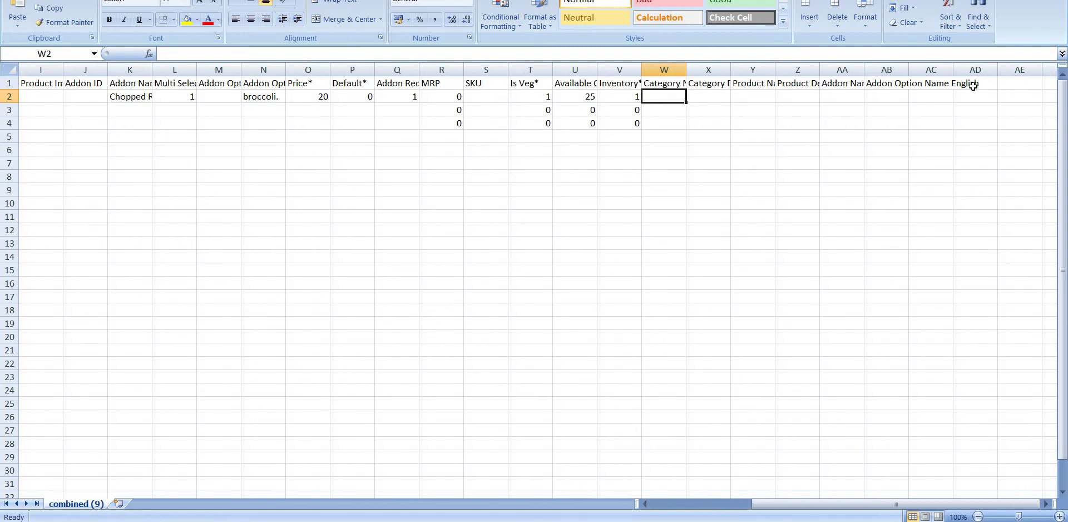
click(987, 82)
key(Right)
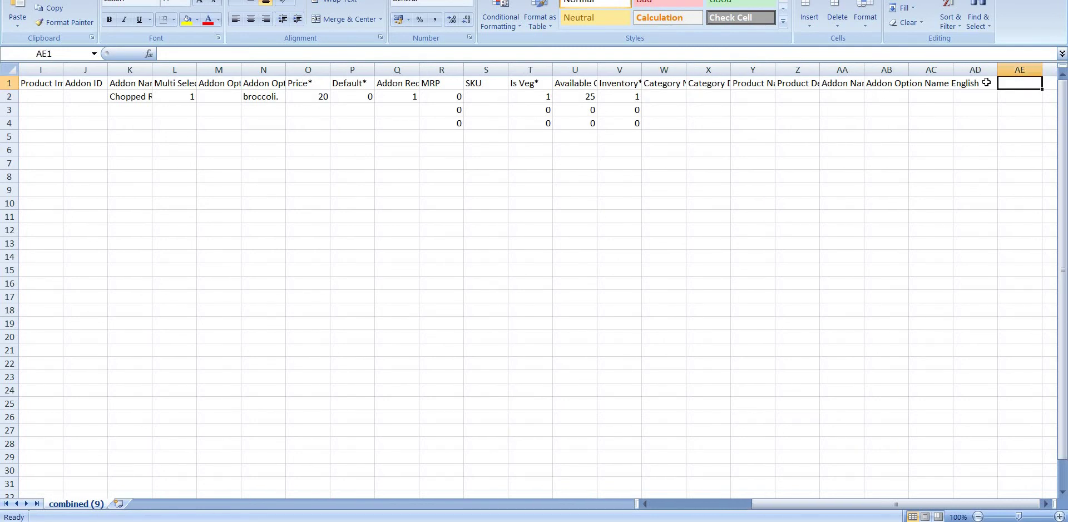
key(Left)
key(Left)
key(Left)
key(Left)
key(Left)
key(Left)
key(Left)
key(Left)
key(Left)
key(Left)
key(Left)
key(Left)
key(Left)
key(Left)
key(Left)
key(Left)
key(Left)
key(Left)
key(Left)
key(Left)
key(Left)
key(Left)
key(Left)
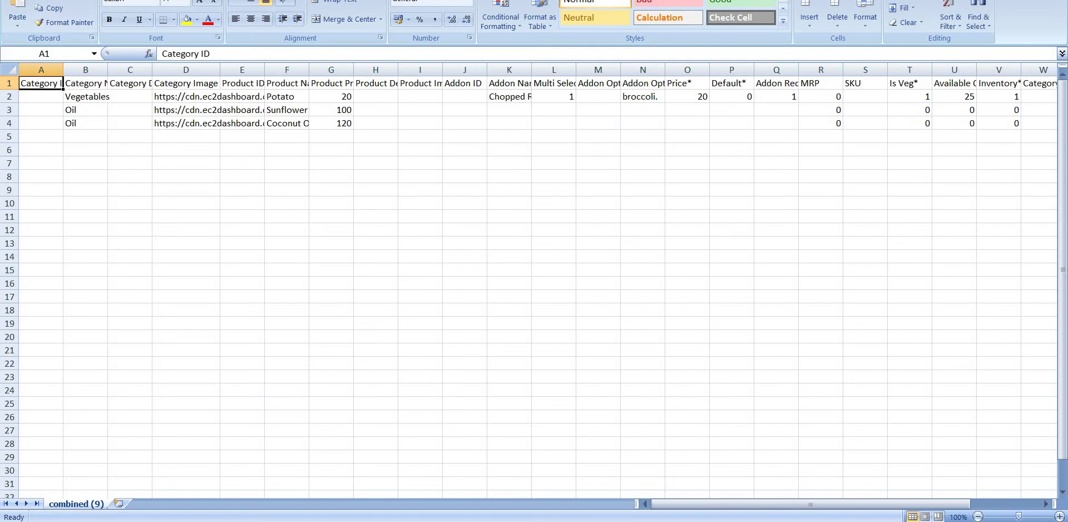
Step: Save the sheet as Storeabc in CSV (Comma delimited) format, keeping CSV at the warning
key(alt+f)
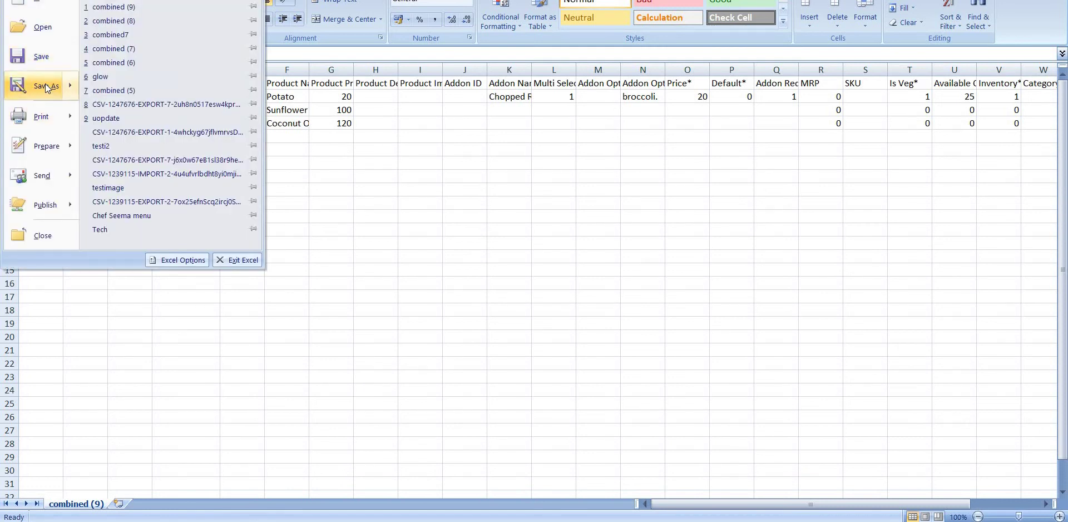
click(45, 83)
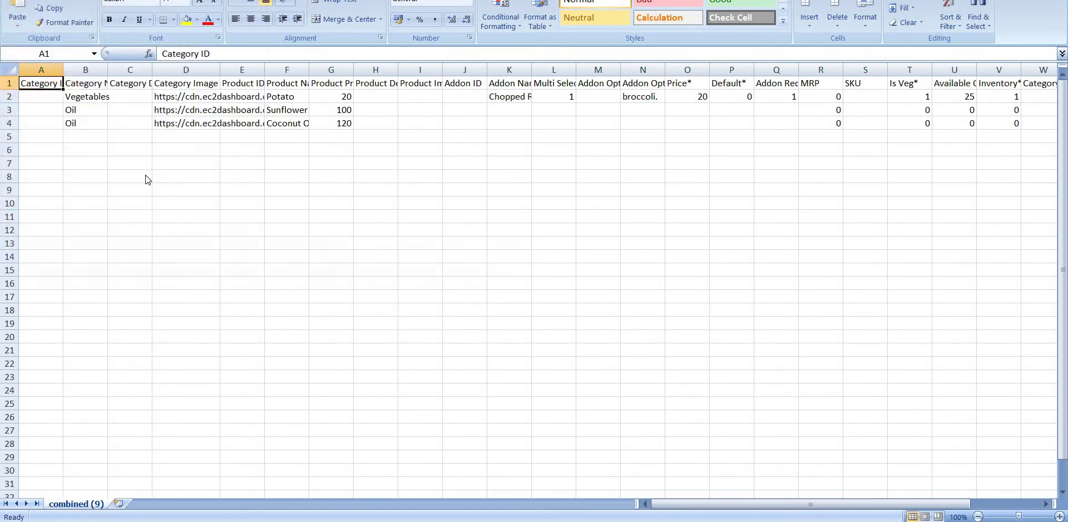
click(165, 204)
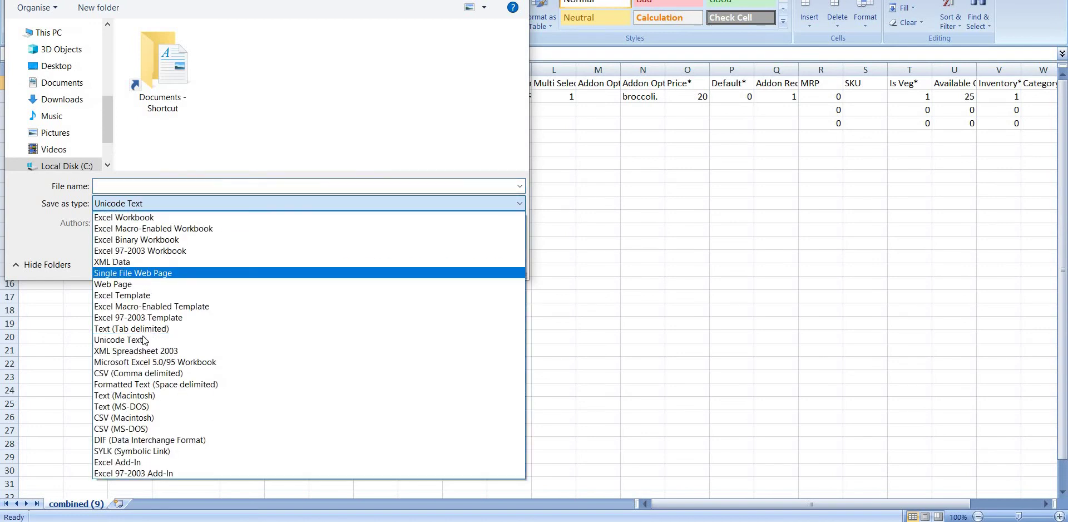
click(139, 373)
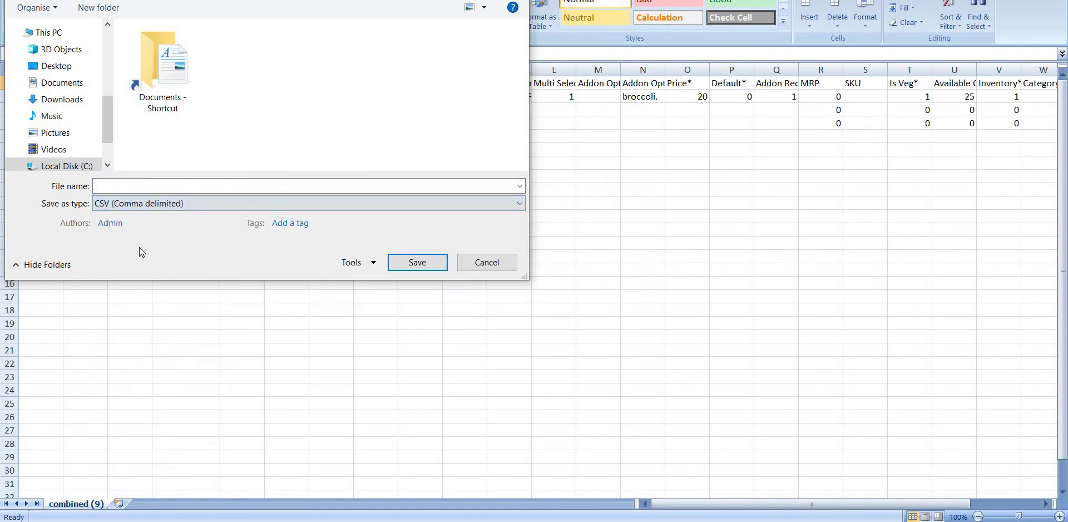
click(184, 189)
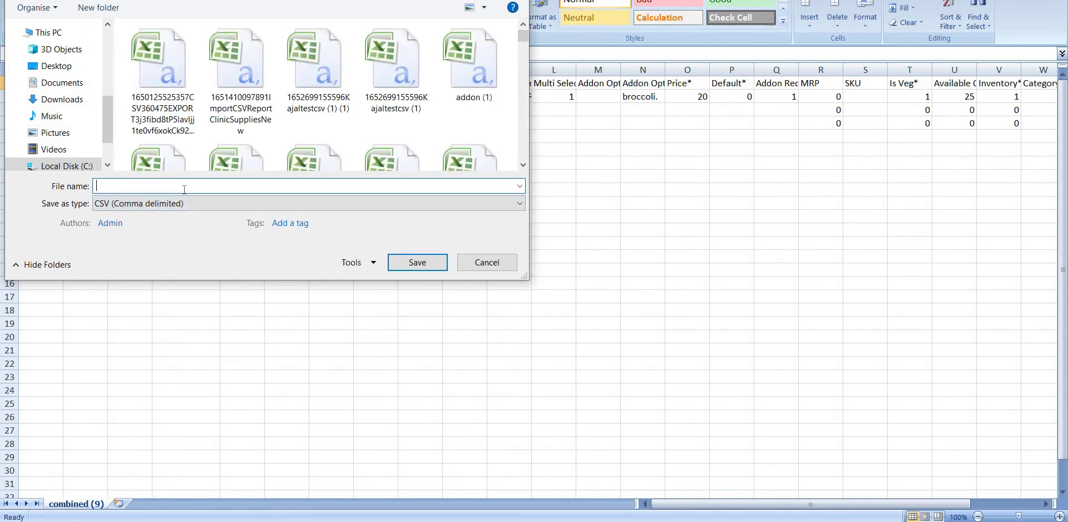
text(Store)
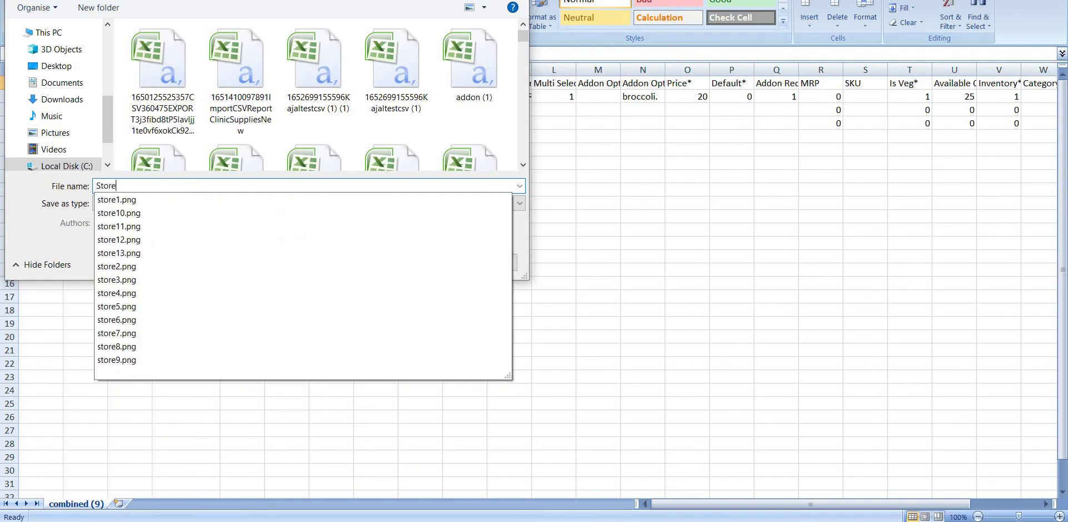
text(abc)
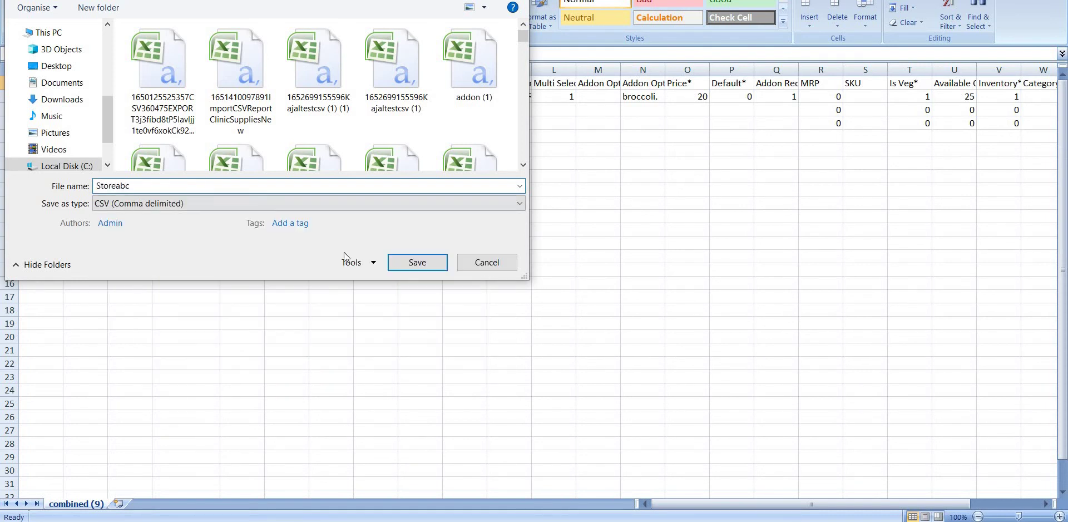
click(407, 259)
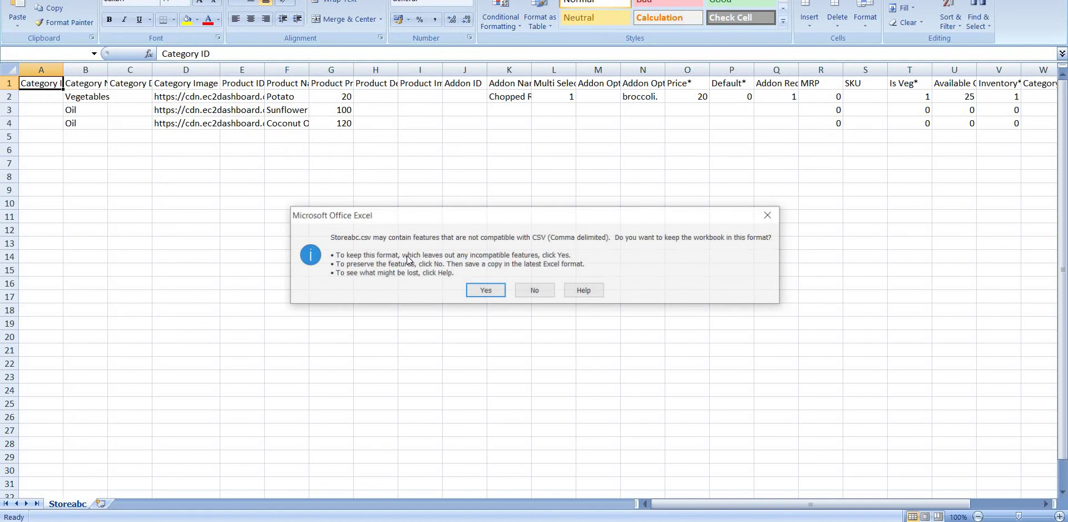
click(478, 290)
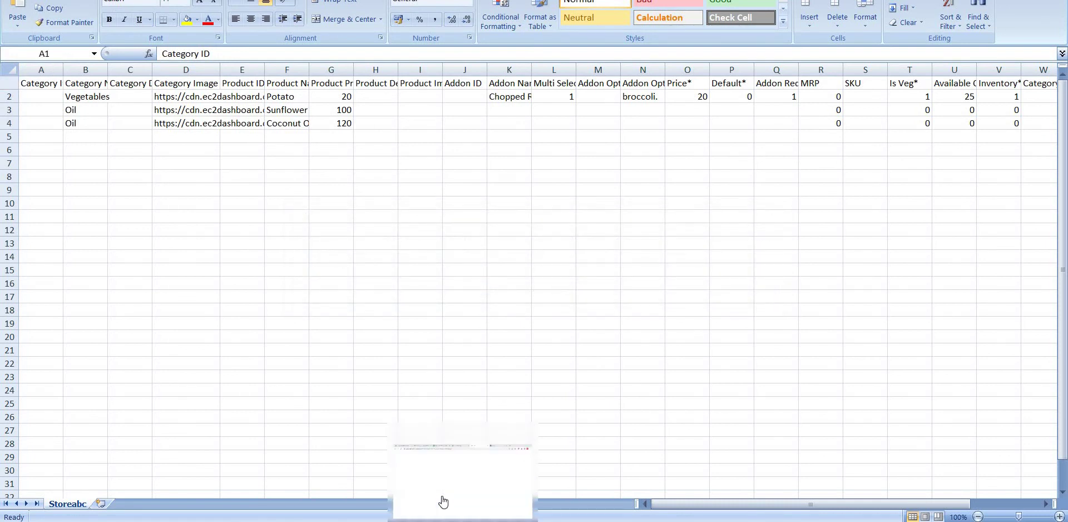
Step: From Yelo's combined import drop zone, try the file name testabc, which isn't found
click(442, 501)
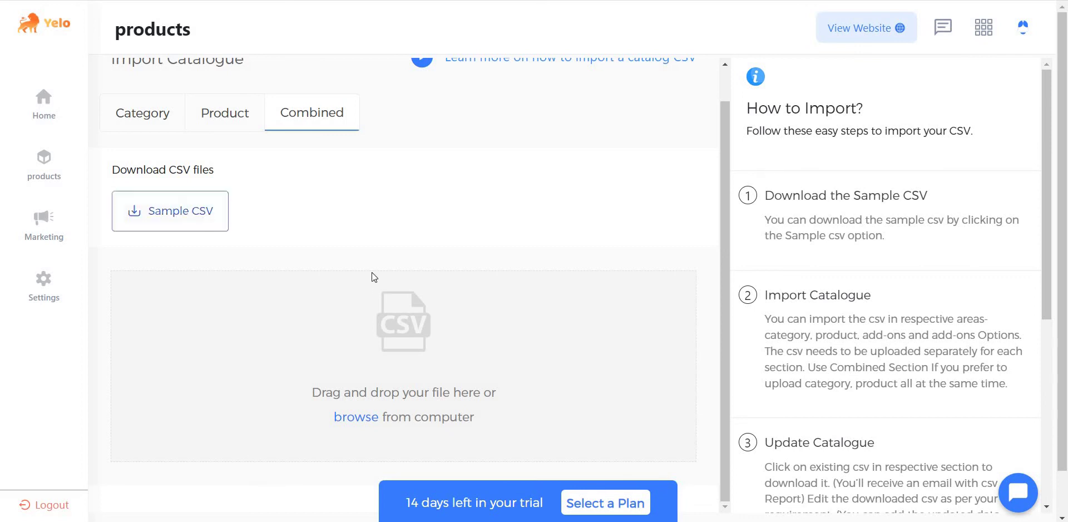
scroll(367, 328, down, 1)
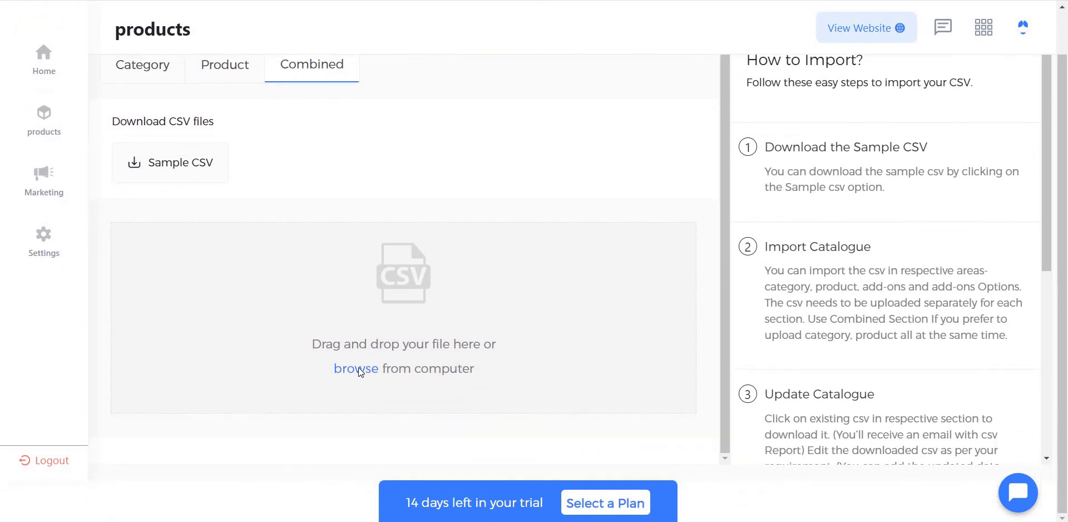
click(526, 389)
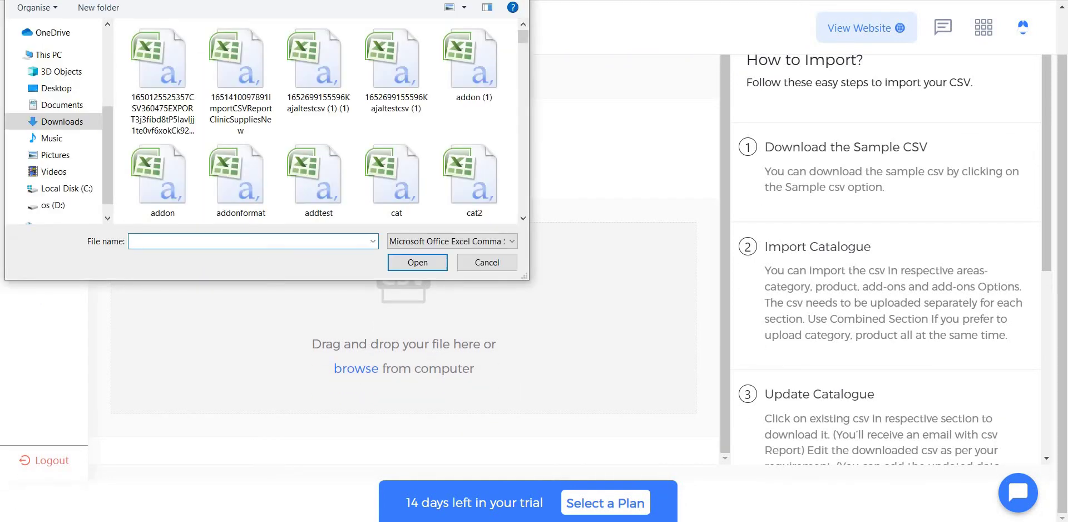
text(testabc)
click(414, 261)
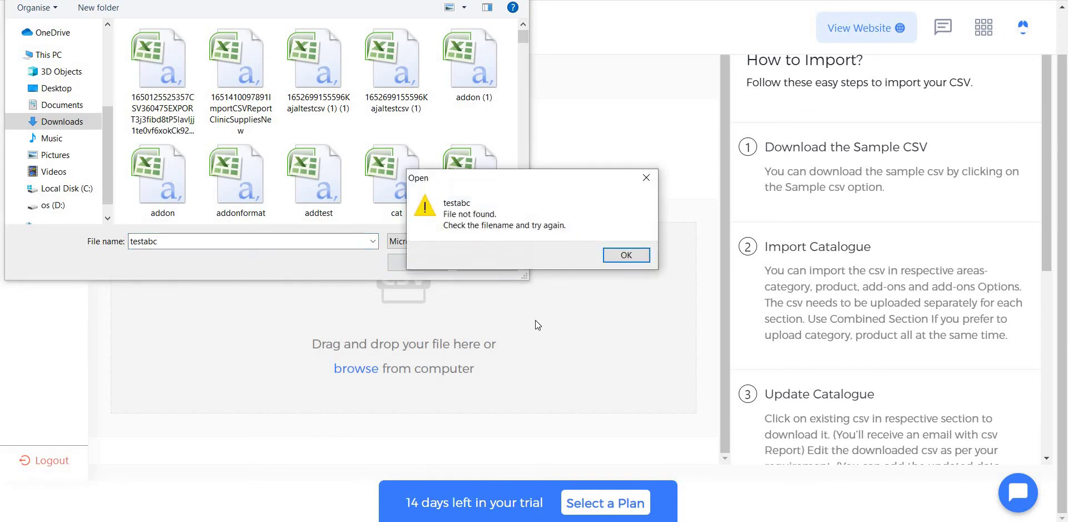
click(626, 255)
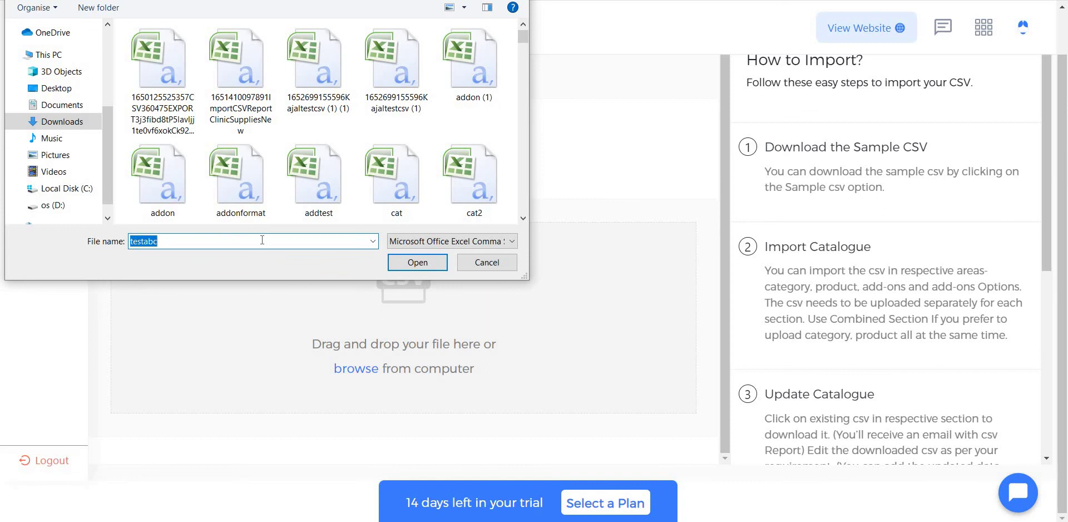
Step: Pick Storeabc.csv from the file picker suggestions and attach it to the import
key(BackSpace)
text(test)
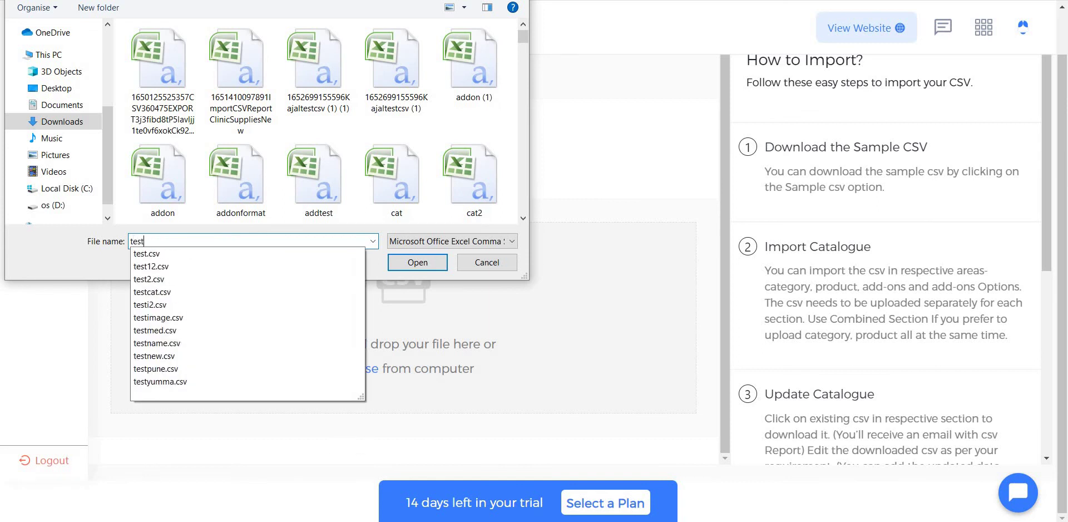
text(a)
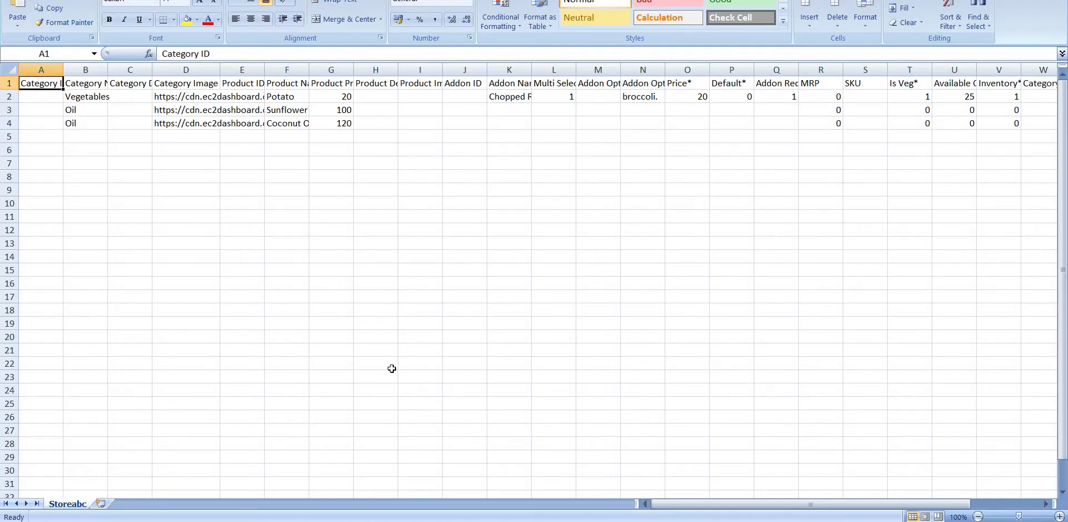
key(alt+Tab)
key(BackSpace)
text(s)
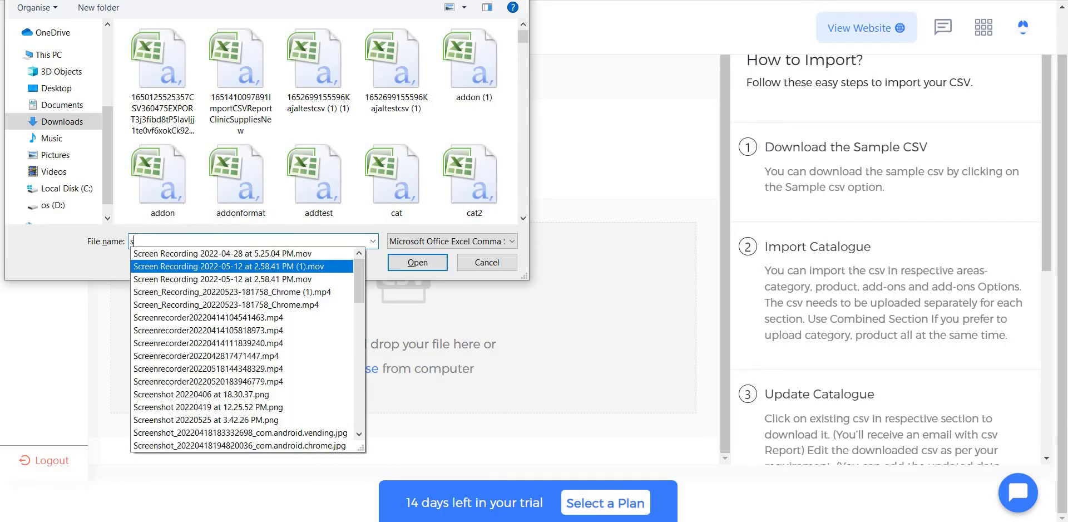
text(toreab)
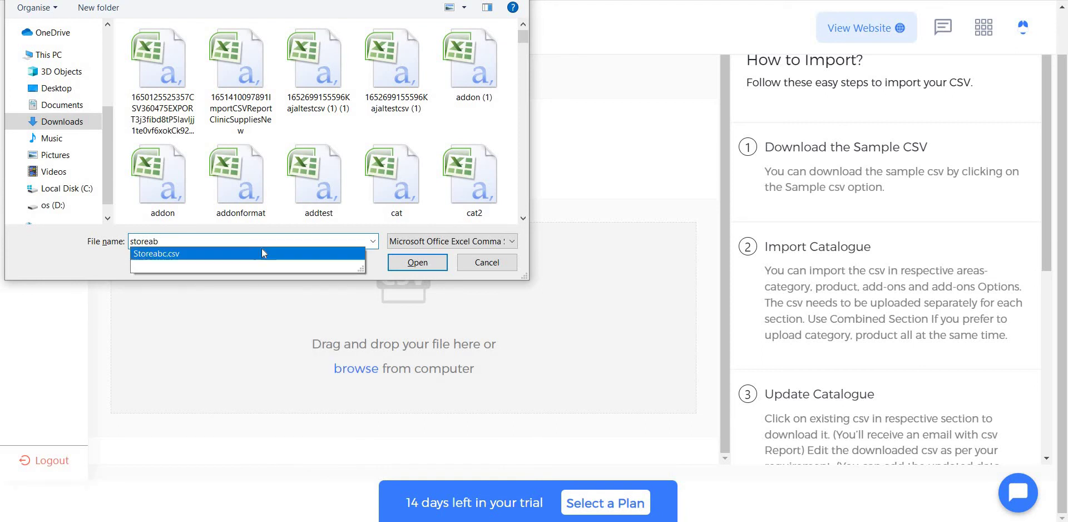
click(258, 255)
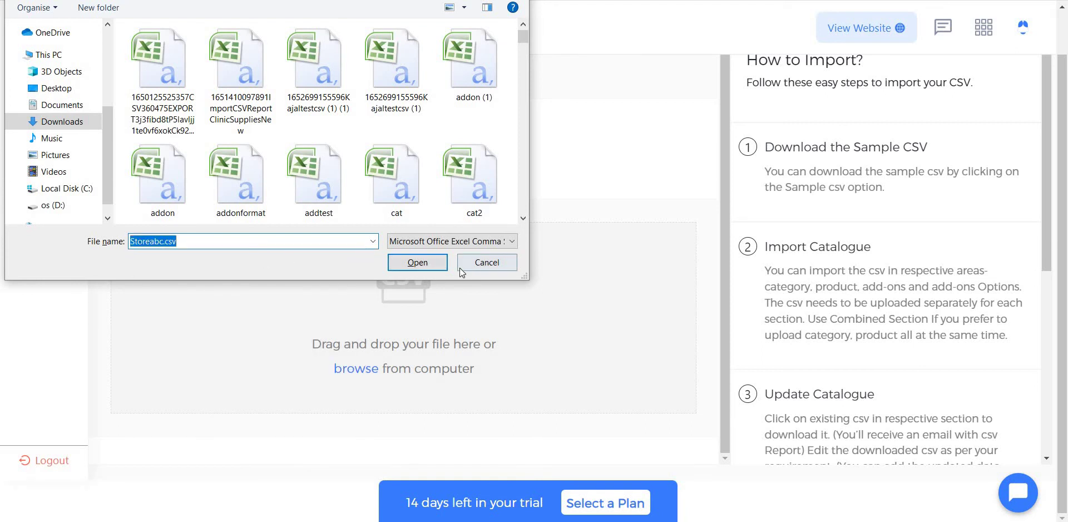
click(439, 261)
Step: Enter a report e-mail address and upload Storeabc.csv to start the combined import
scroll(574, 356, down, 1)
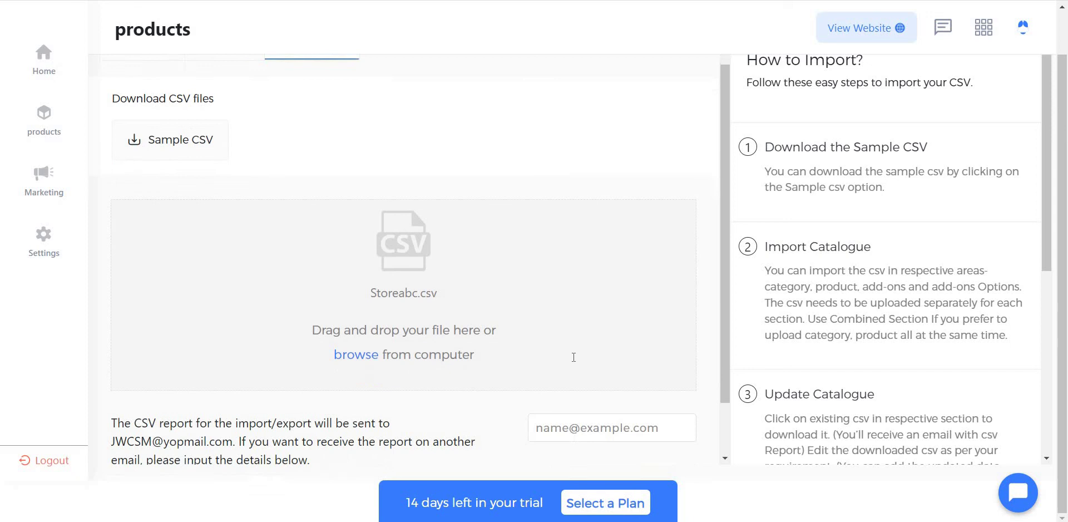
scroll(573, 357, down, 1)
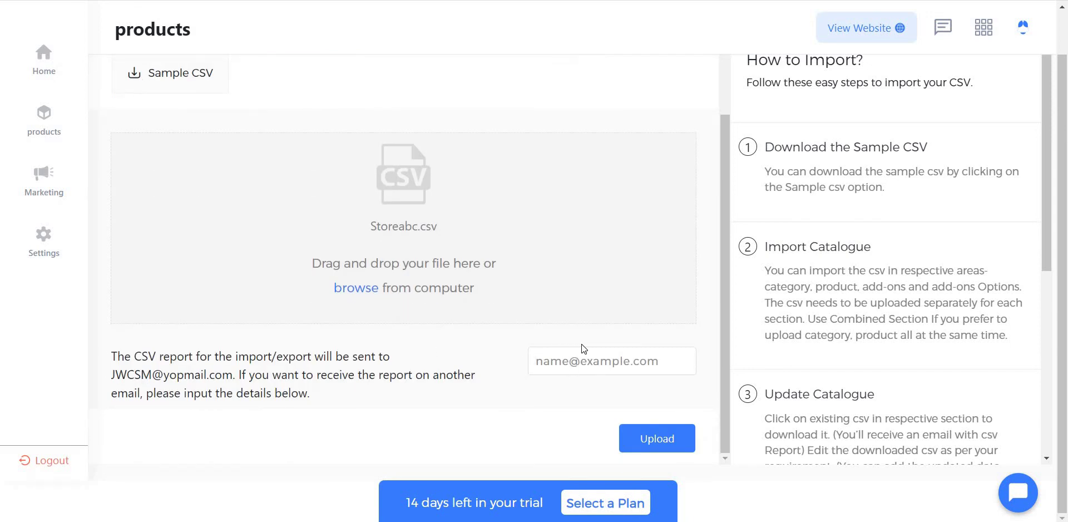
click(634, 431)
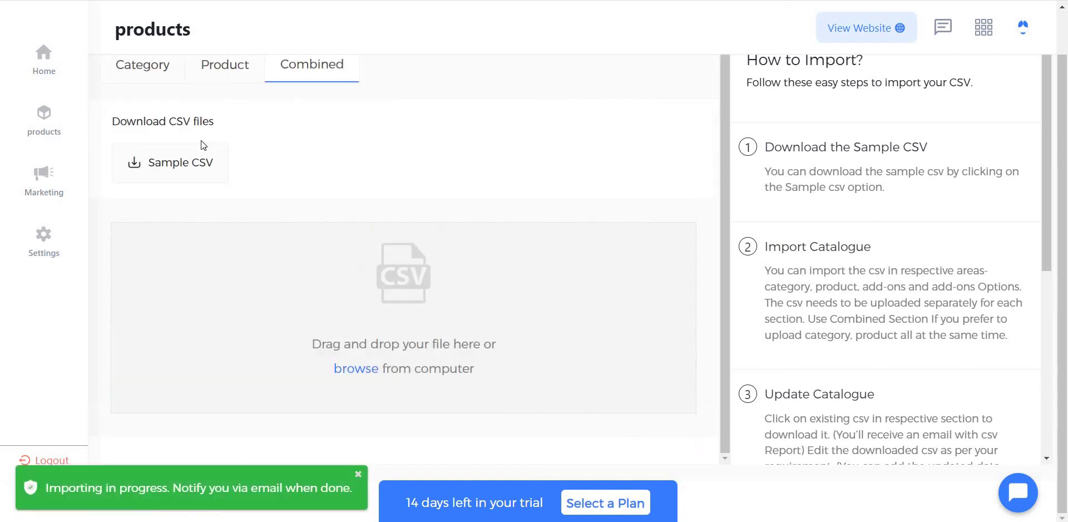
Step: Open the products catalogue and look over the imported Vegetables and Oil categories
click(42, 126)
scroll(474, 135, down, 3)
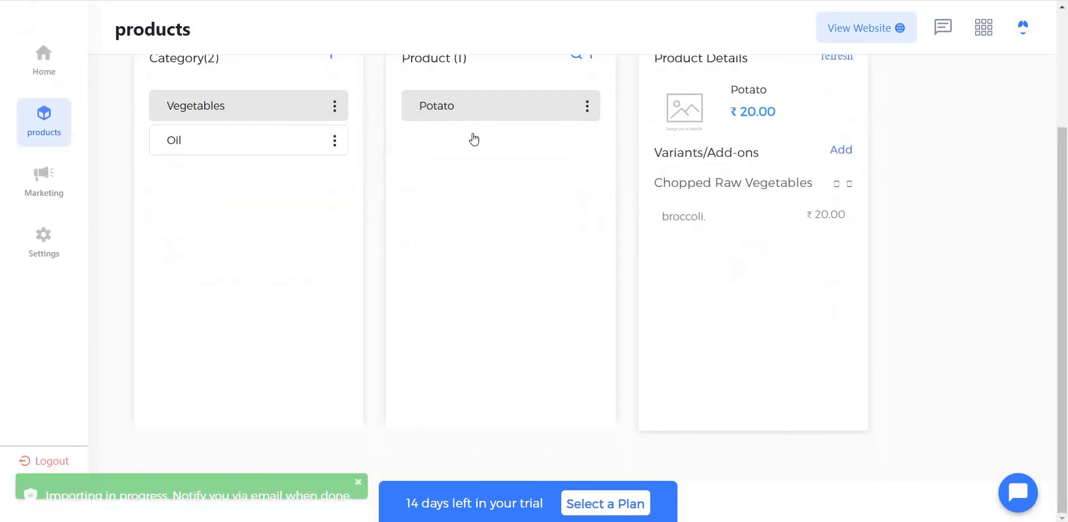
scroll(497, 119, up, 1)
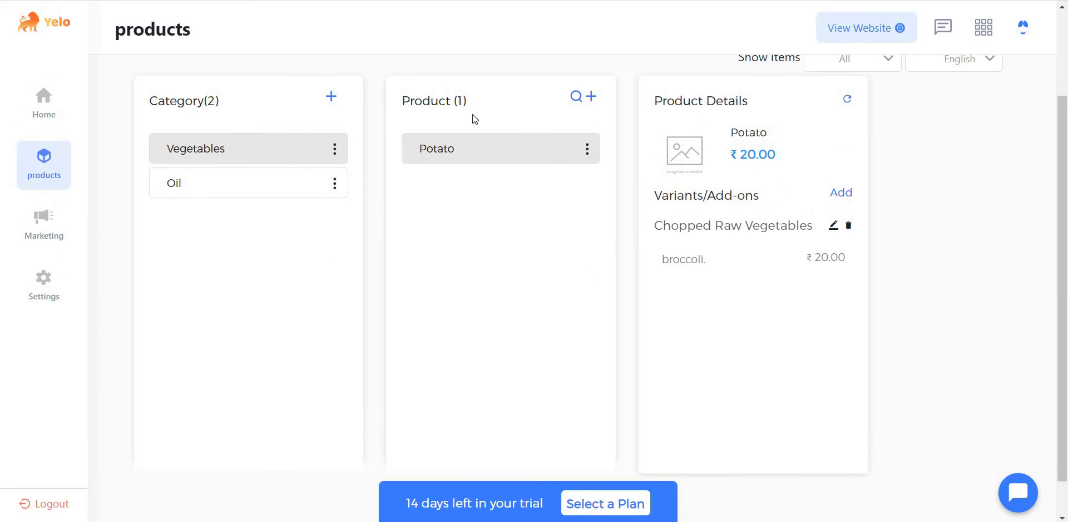
scroll(472, 114, up, 1)
click(334, 235)
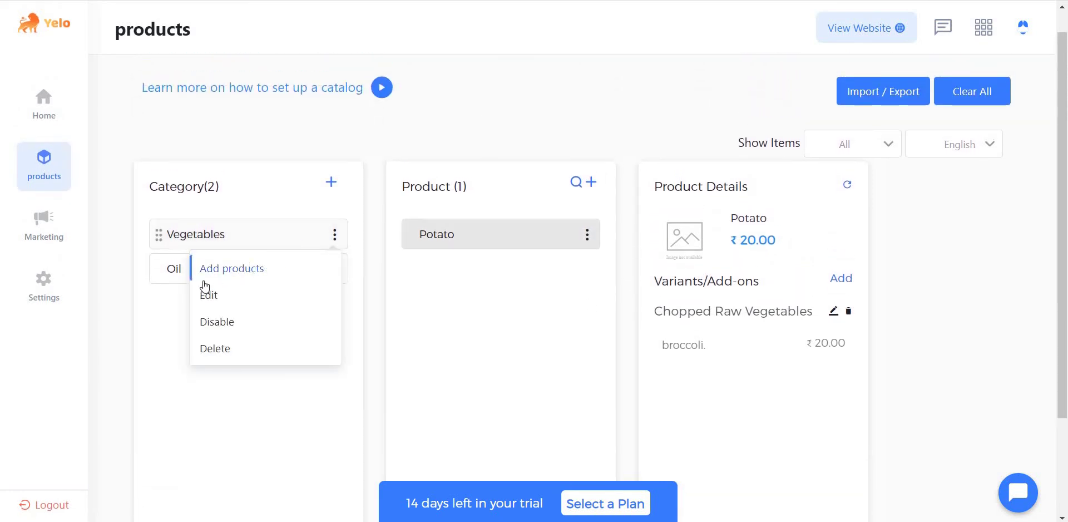
click(180, 281)
scroll(299, 241, down, 2)
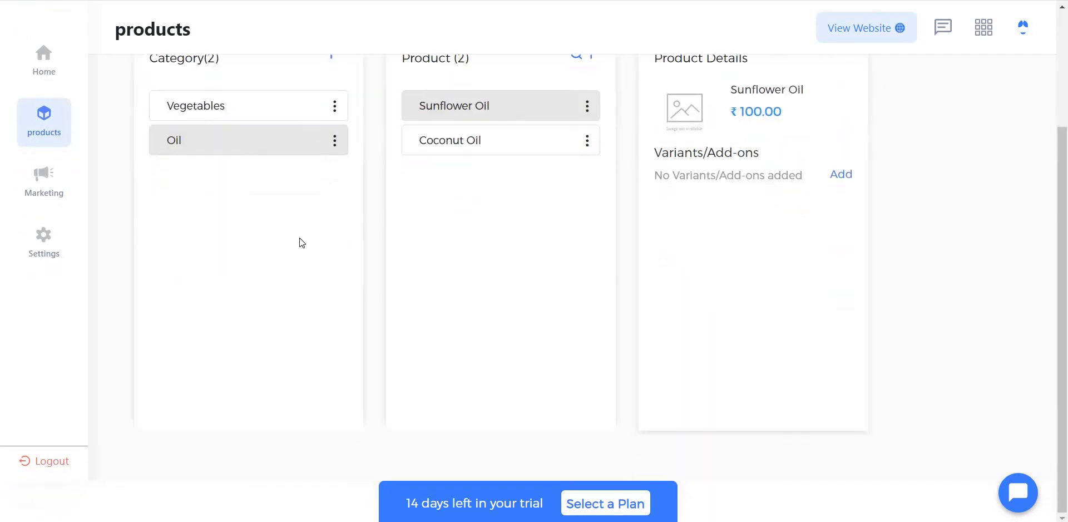
click(334, 106)
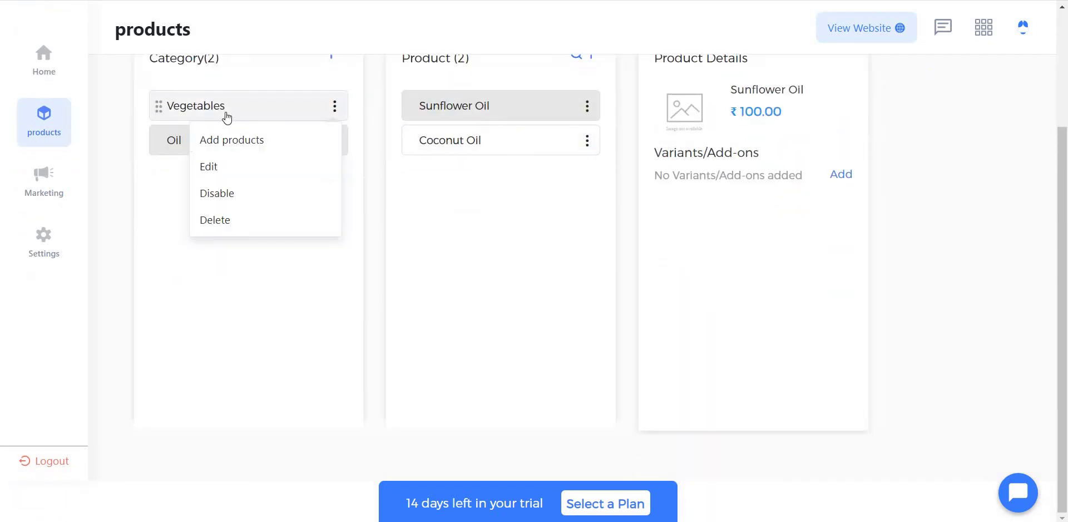
click(249, 105)
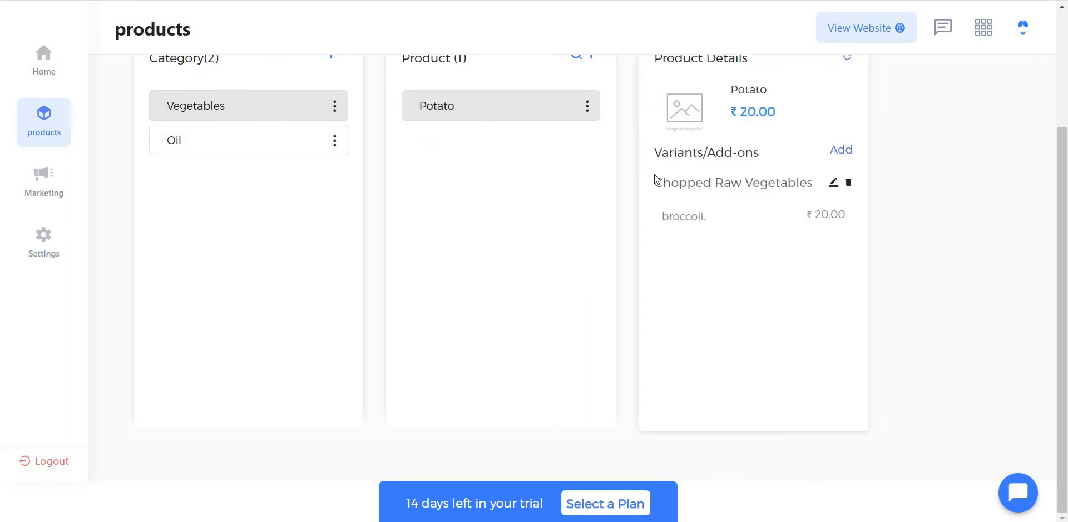
Step: Review the Coconut Oil and Sunflower Oil products and their options in the Oil category
click(227, 139)
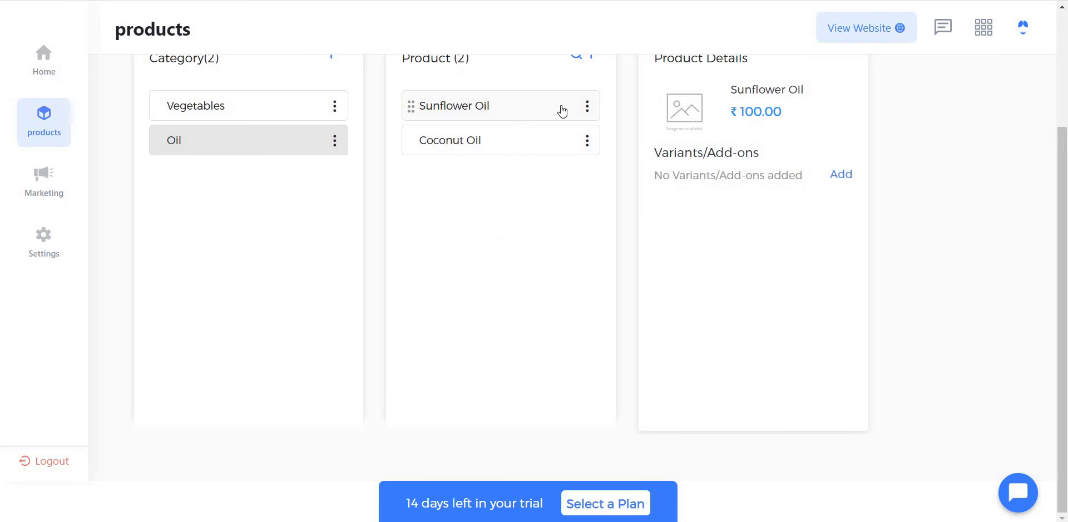
click(508, 148)
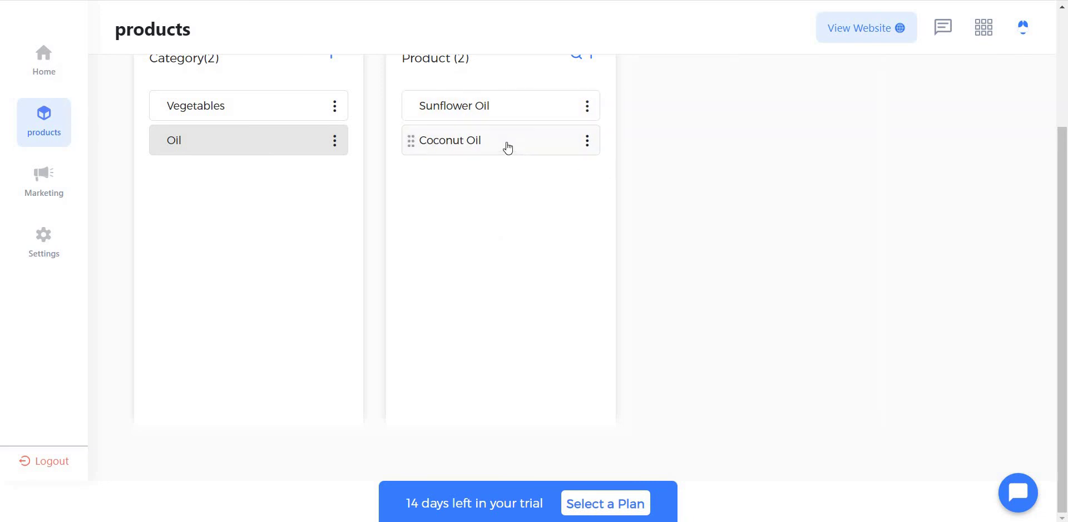
click(587, 141)
scroll(587, 147, up, 2)
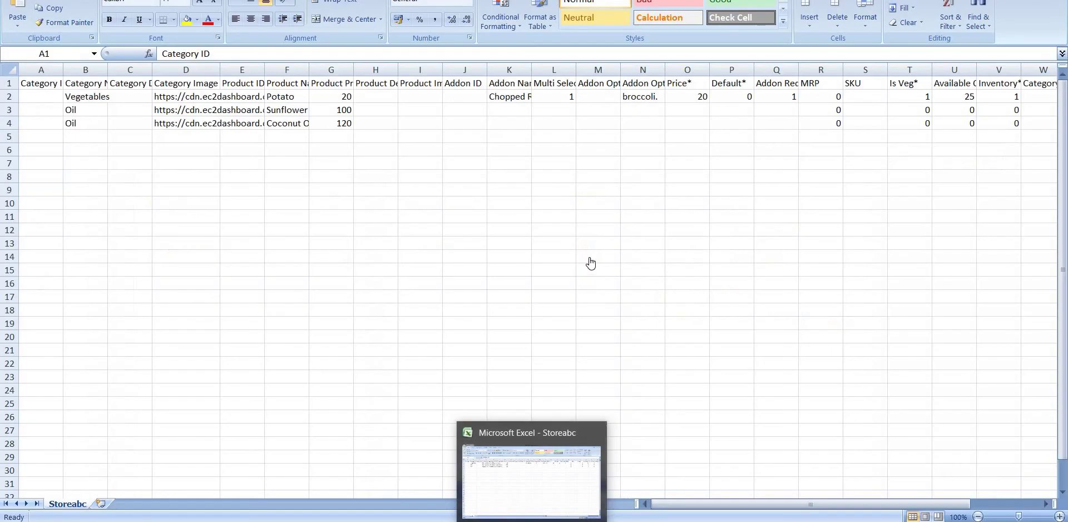
click(588, 254)
click(382, 85)
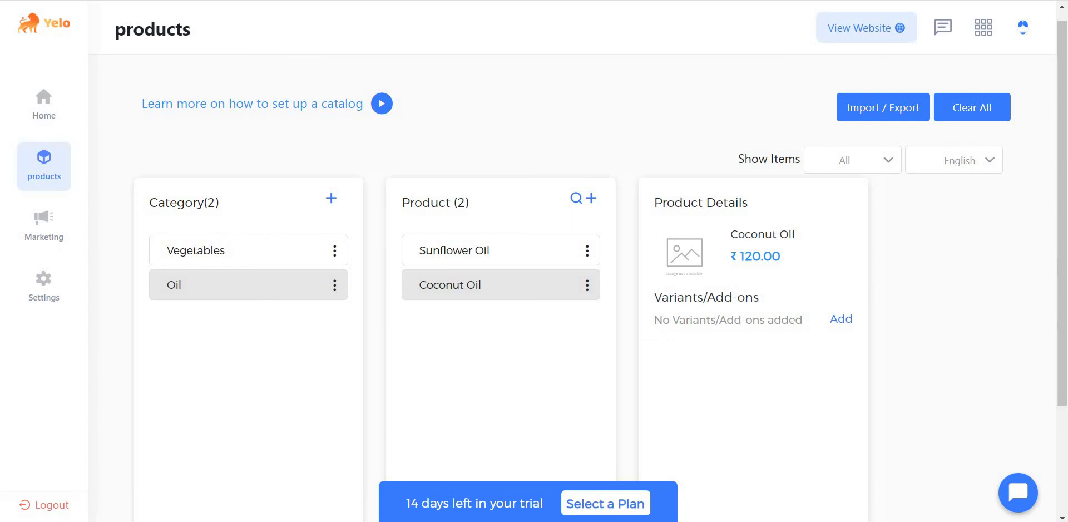